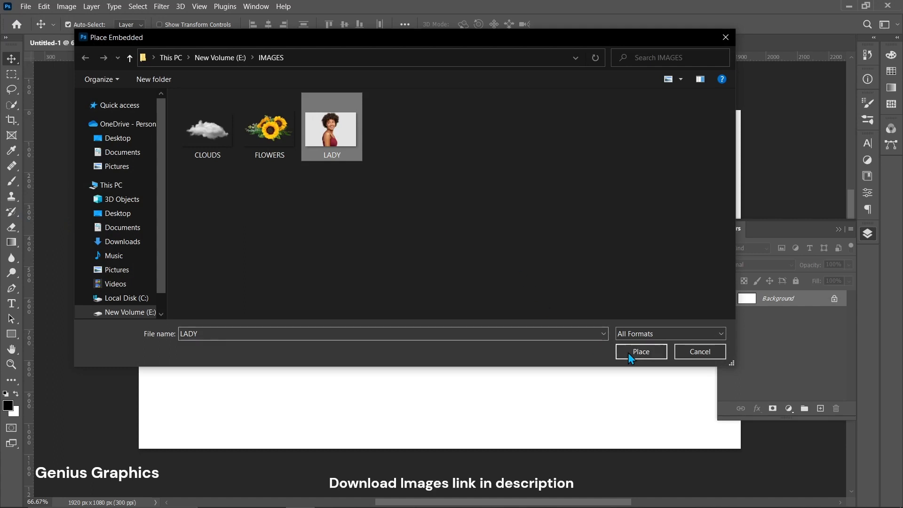
Step: Place the LADY image embedded in the document and select the woman with the Quick Selection tool
left_click(629, 352)
key("Return")
left_click(13, 104)
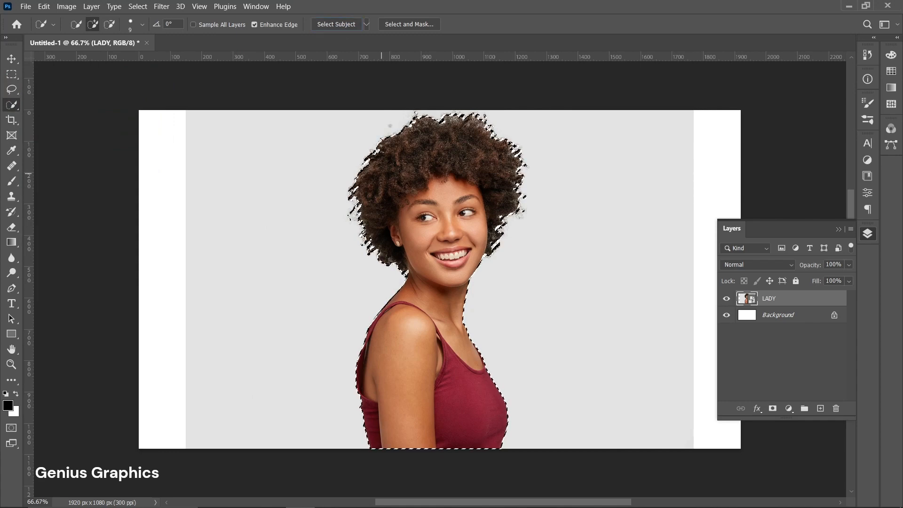
Step: Refine the hair edges in Select and Mask, output with Decontaminate Colors to a new layer with layer mask, and delete the original LADY layer
left_click(407, 26)
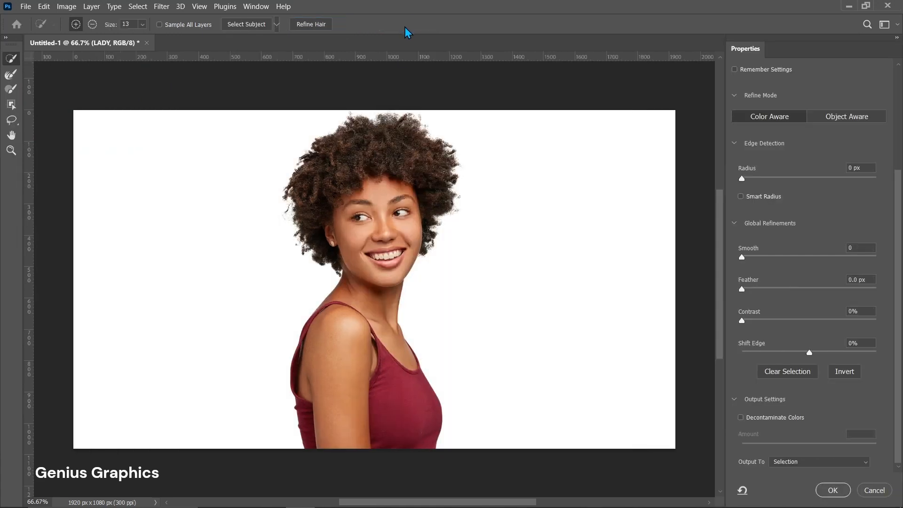
left_click(312, 25)
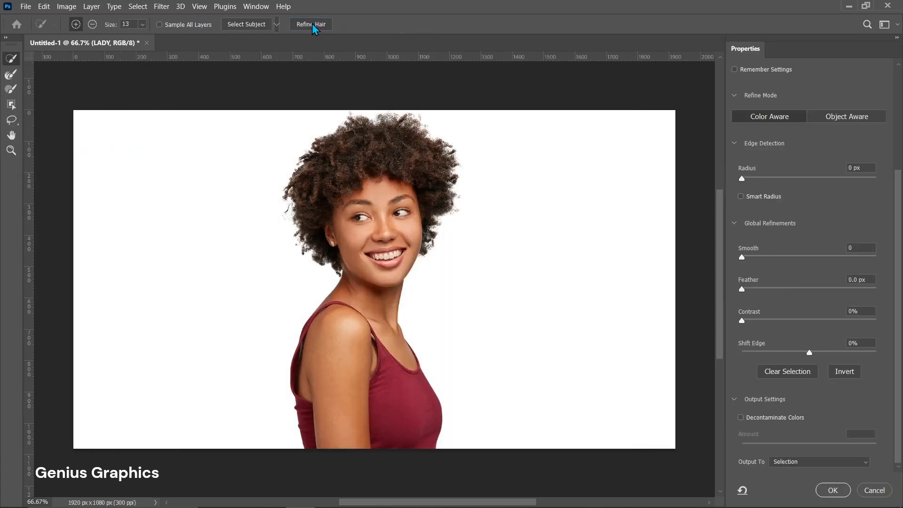
left_click(741, 418)
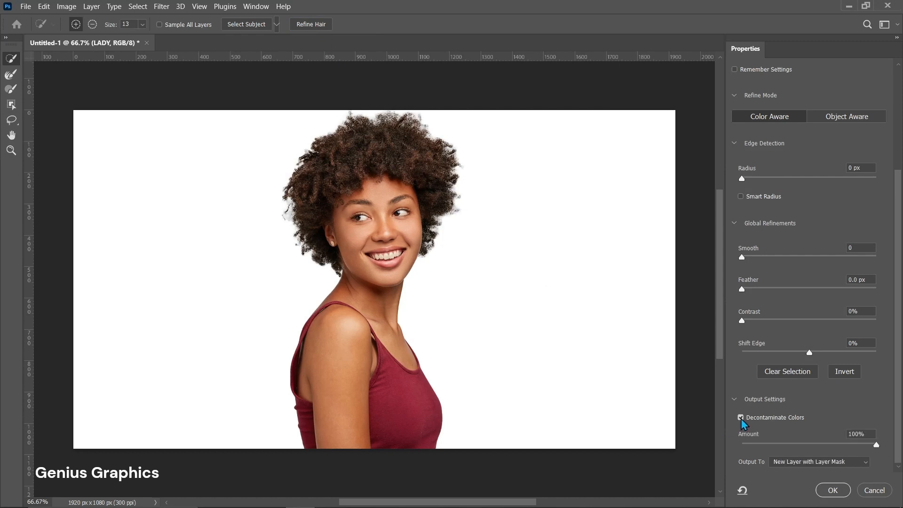
left_click(833, 491)
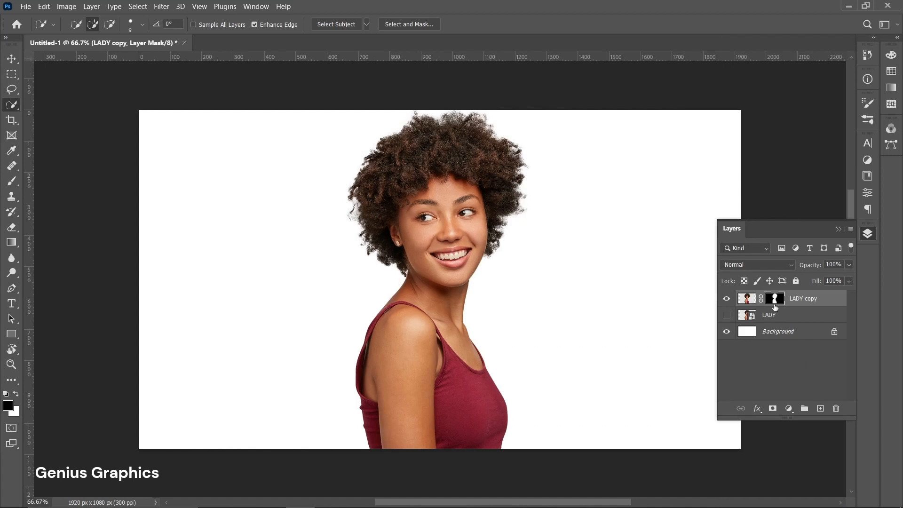
left_click_drag(765, 317, 833, 407)
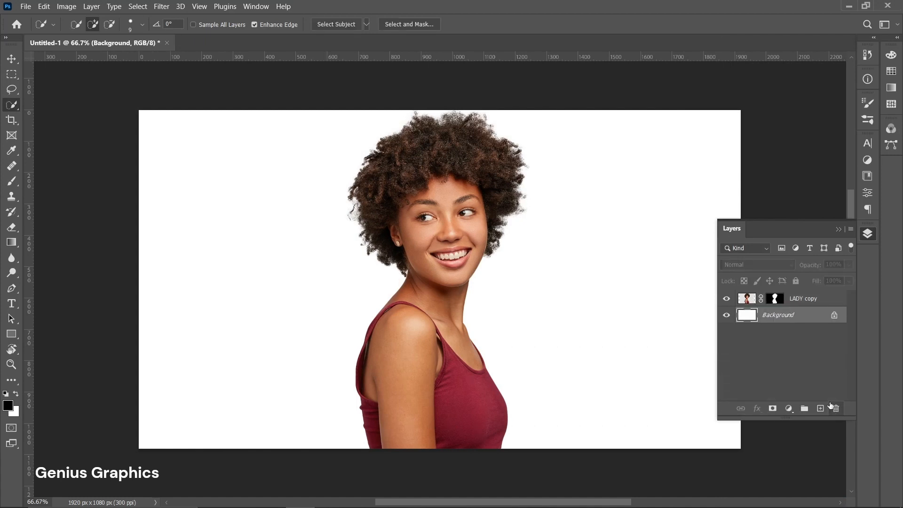
Step: Select the woman's arm and red top on the LADY copy layer with Quick Selection, following the shoulder strap and neckline
left_click(746, 299)
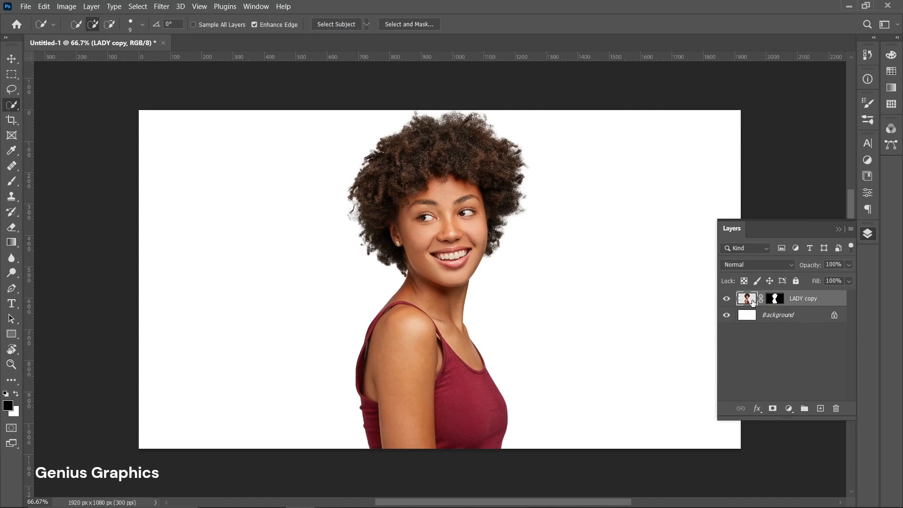
scroll(376, 341, "up", 3)
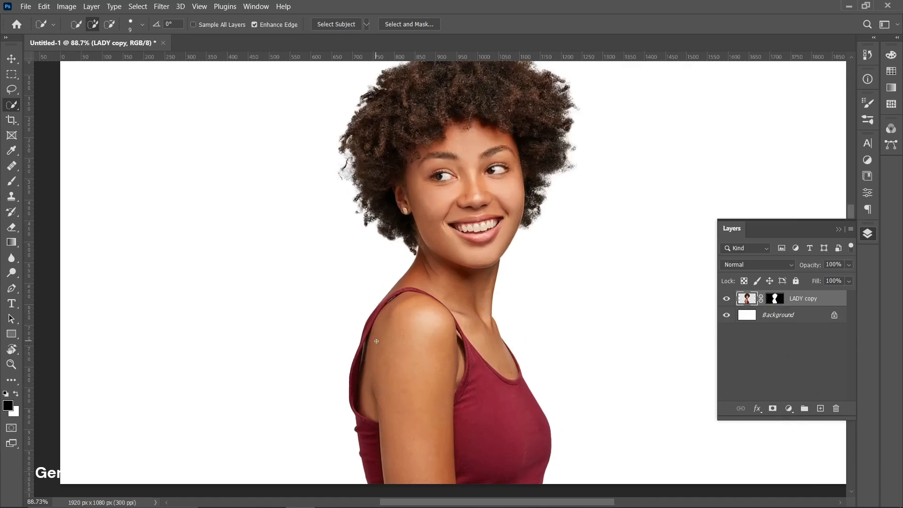
mouse_move(376, 341)
left_mouse_down()
mouse_move(472, 381)
mouse_move(494, 422)
left_mouse_up()
scroll(408, 307, "up", 4)
scroll(408, 307, "up", 4)
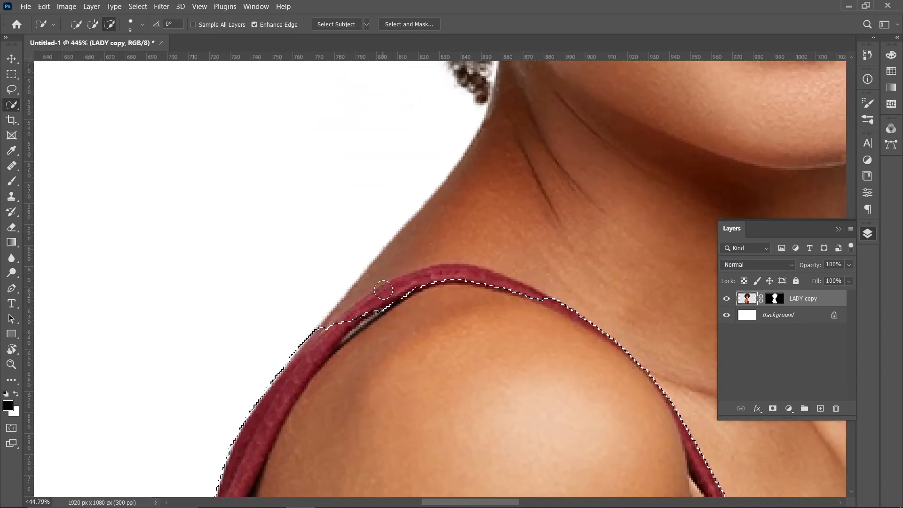
mouse_move(329, 319)
left_mouse_down()
mouse_move(442, 278)
mouse_move(497, 275)
left_mouse_up()
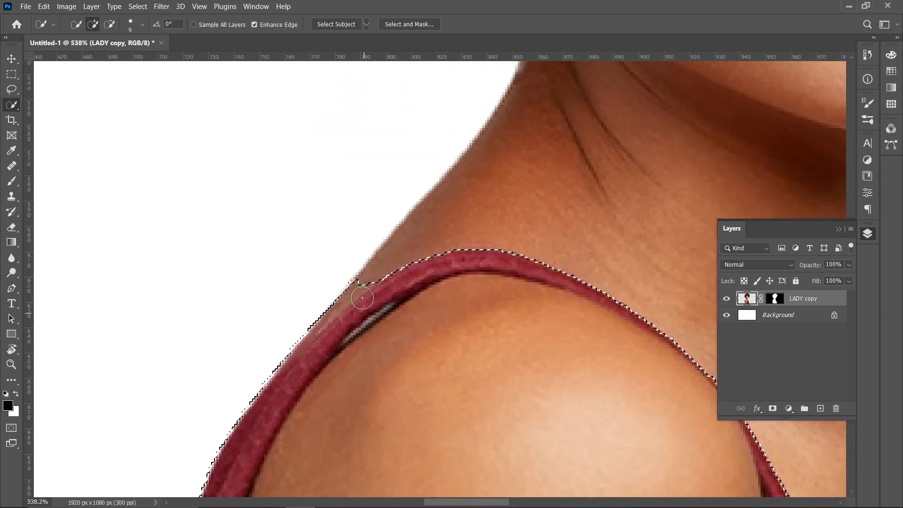
scroll(271, 344, "down", 5)
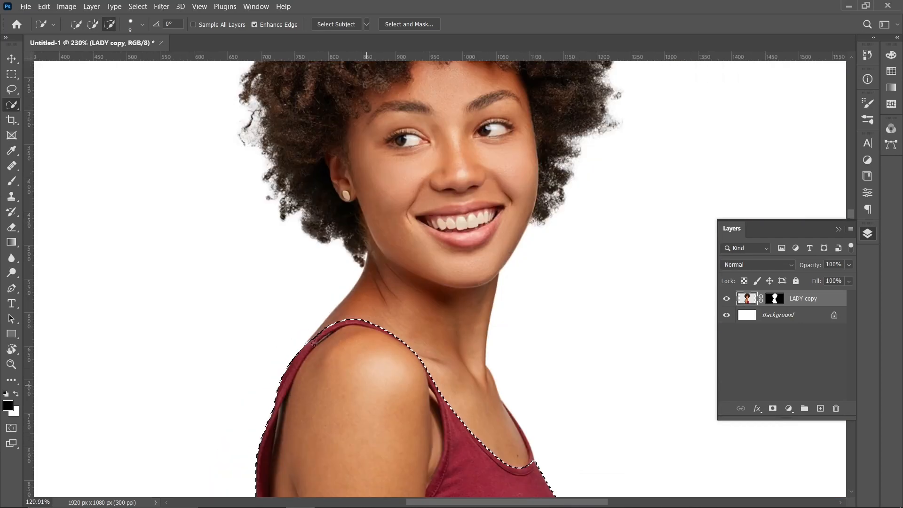
scroll(486, 418, "up", 6)
mouse_move(486, 419)
left_mouse_down()
mouse_move(483, 385)
mouse_move(452, 309)
mouse_move(358, 164)
left_mouse_up()
scroll(429, 177, "down", 8)
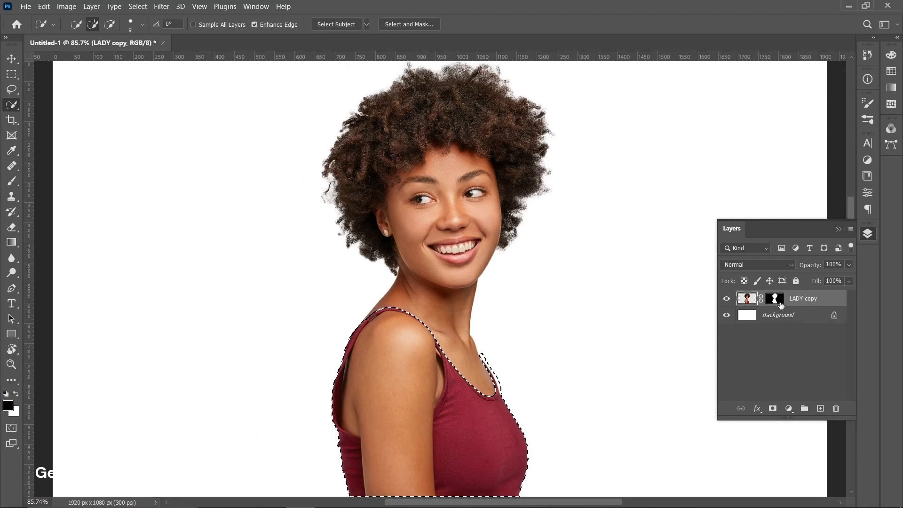
Step: Fill the selected arm and top with black on the LADY copy layer mask, and deselect
left_click(777, 300)
key("alt+BackSpace")
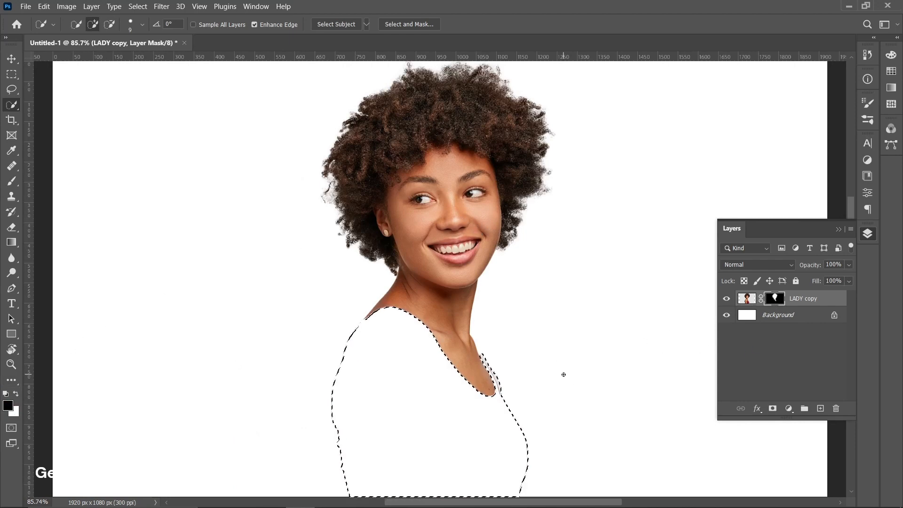
key("ctrl+d")
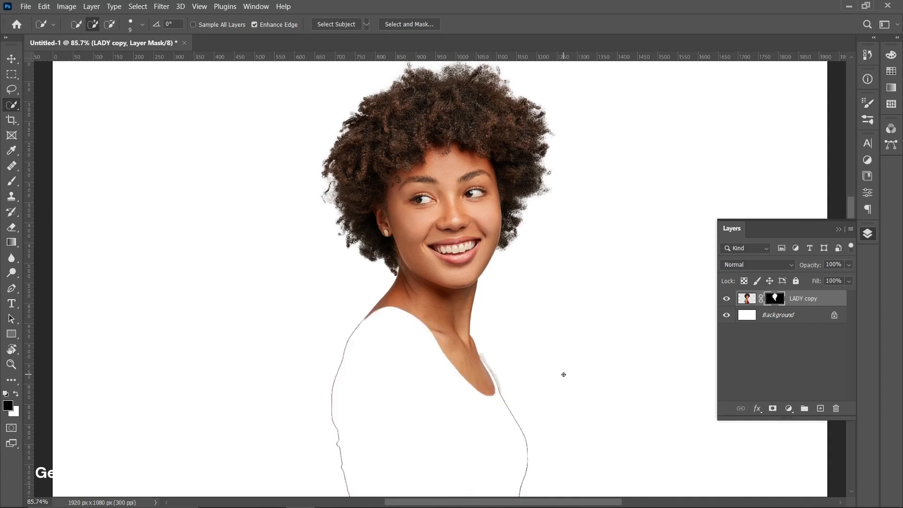
Step: Paint black on the layer mask with the Brush tool over the leftover outline of the arm, back and chest
left_click(12, 181)
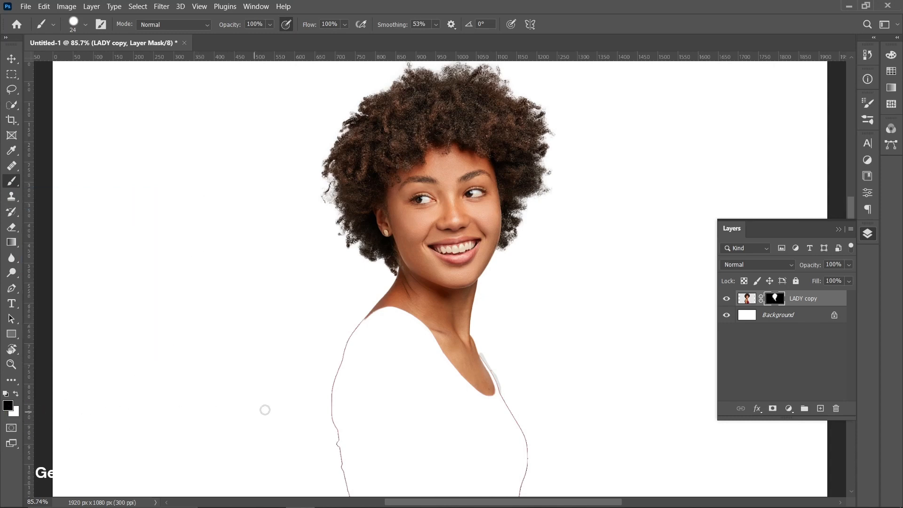
scroll(360, 327, "up", 2)
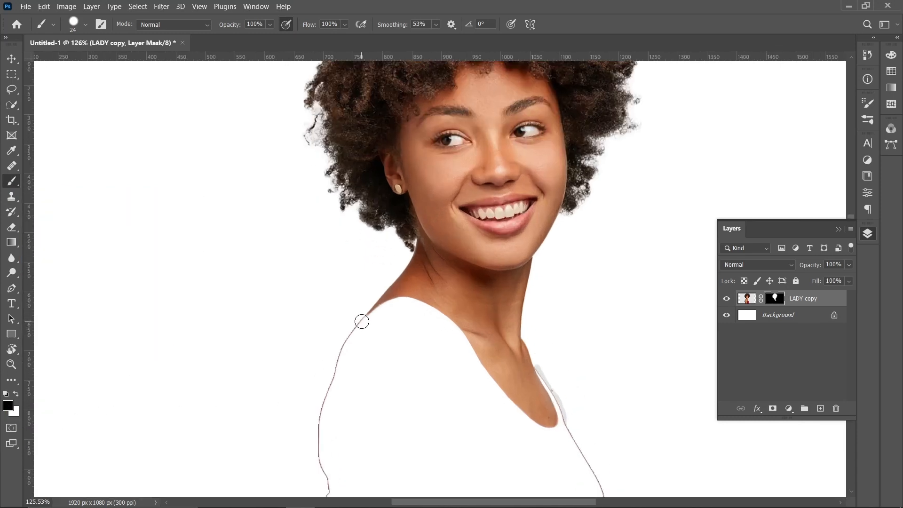
mouse_move(361, 318)
left_mouse_down()
mouse_move(323, 409)
mouse_move(325, 468)
left_mouse_up()
scroll(321, 424, "down", 3)
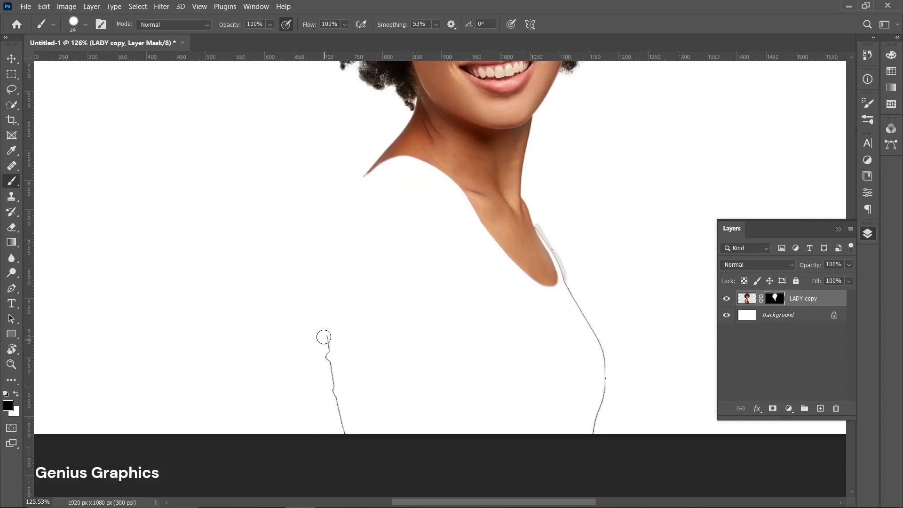
left_click_drag(324, 336, 345, 451)
scroll(520, 202, "up", 5)
mouse_move(520, 202)
left_mouse_down()
mouse_move(515, 187)
mouse_move(570, 268)
mouse_move(640, 444)
left_mouse_up()
scroll(640, 444, "down", 5)
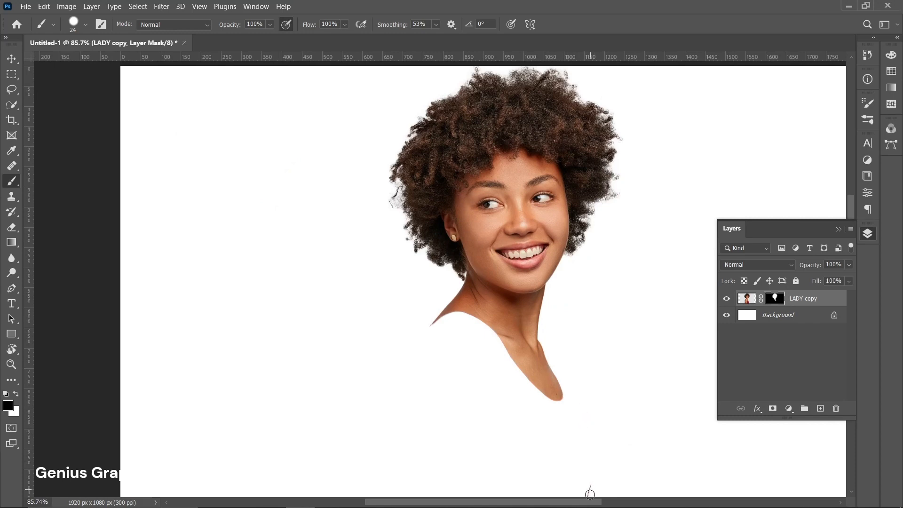
Step: Move the masked head straight down to leave space above the hair
scroll(547, 418, "right", 2)
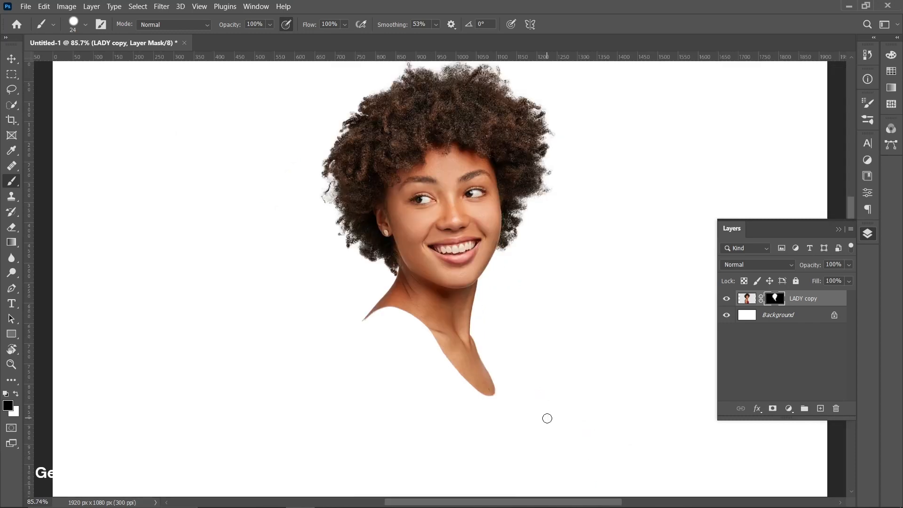
left_click(10, 60)
left_click_drag(452, 241, 452, 292)
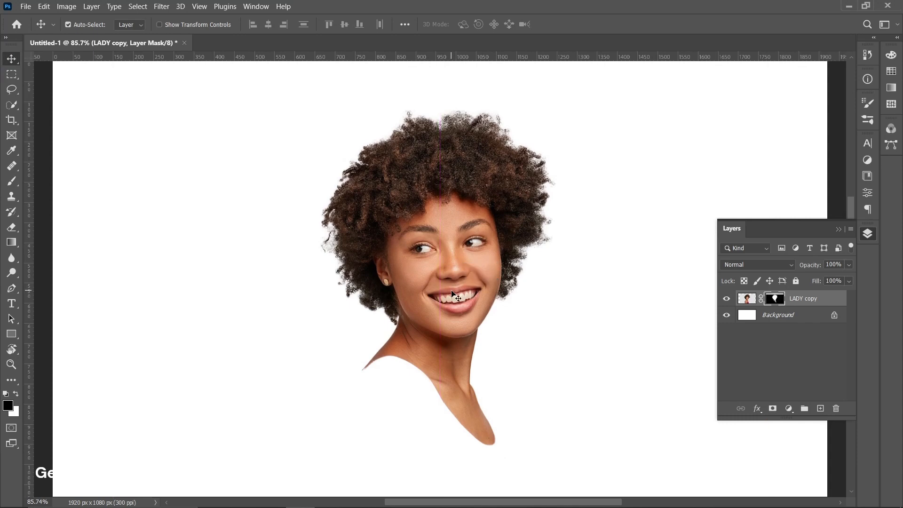
Step: Copy a rectangular strip across the eyes from the LADY copy image to a new layer and offset it up and to the right
left_click(746, 299)
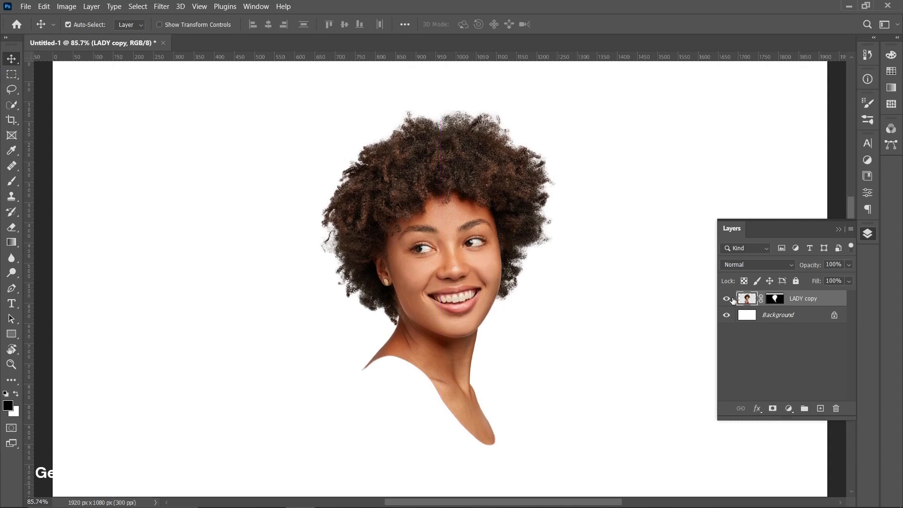
left_click(11, 75)
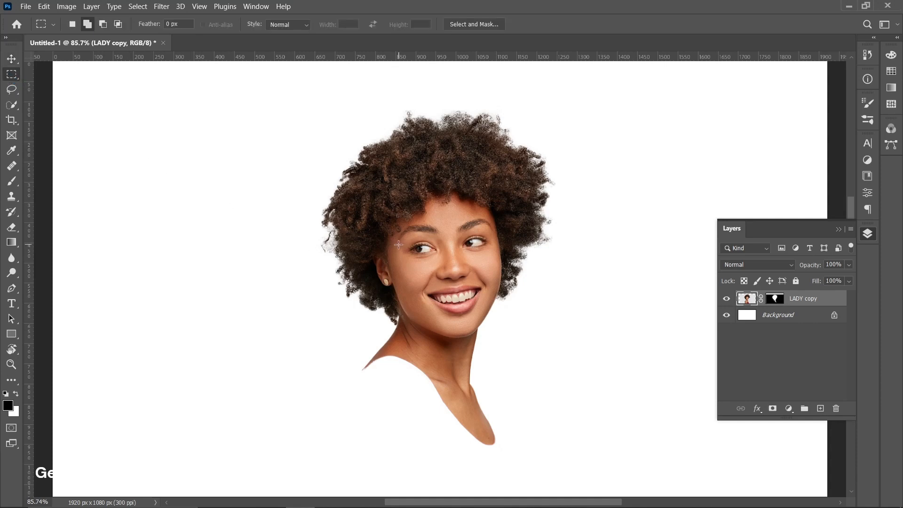
left_click_drag(399, 219, 557, 266)
key("ctrl+j")
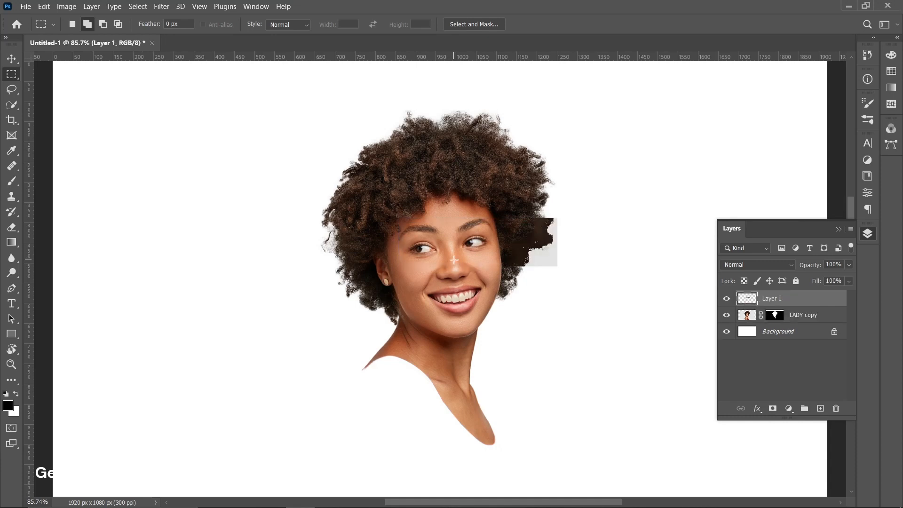
left_click(11, 58)
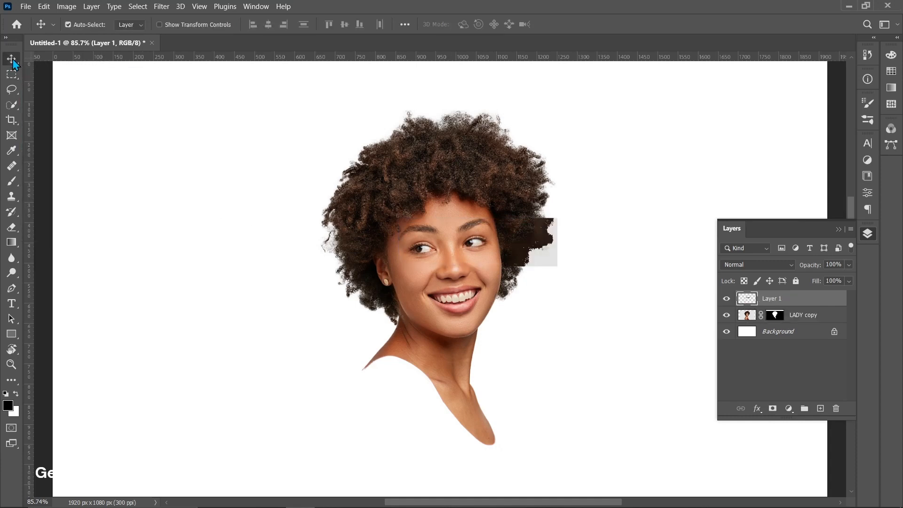
left_click_drag(458, 253, 496, 230)
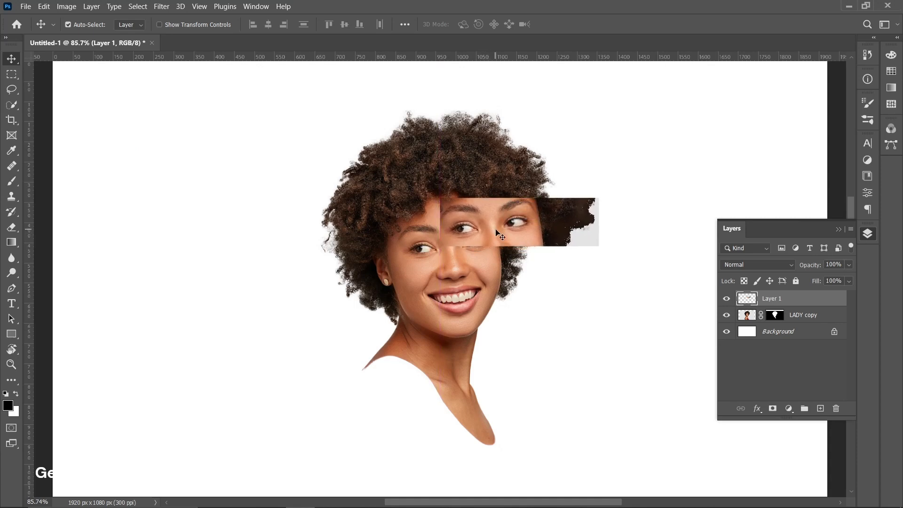
Step: Place the FLOWERS image above LADY copy, scaled down over the upper face, and move the eye strip slightly down
left_click(751, 320)
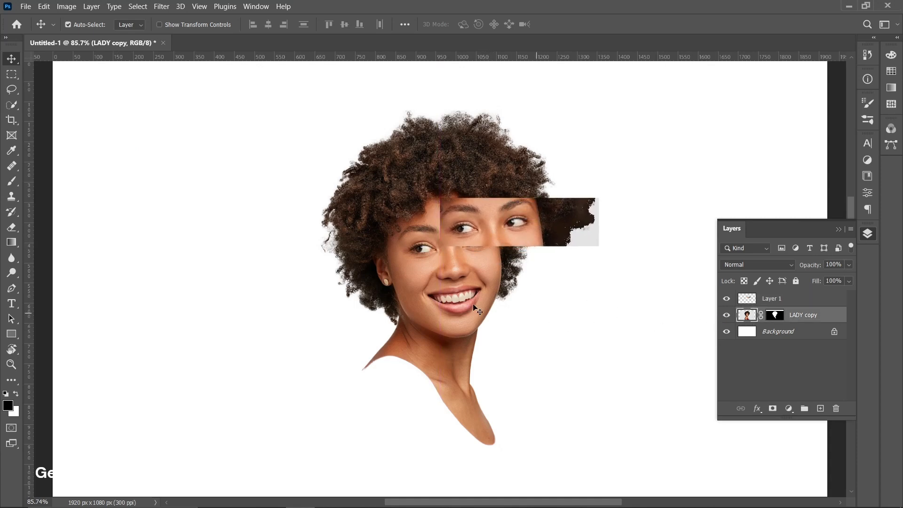
left_click(26, 7)
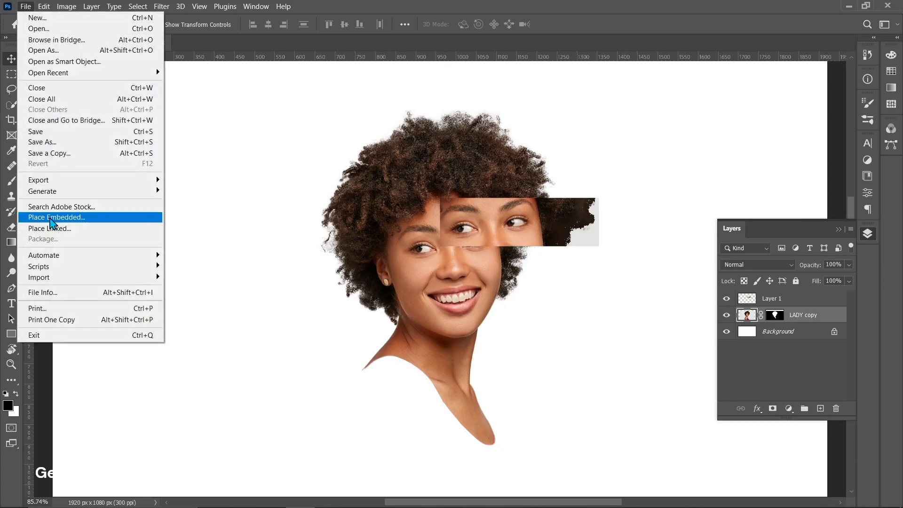
left_click(50, 219)
left_click(270, 139)
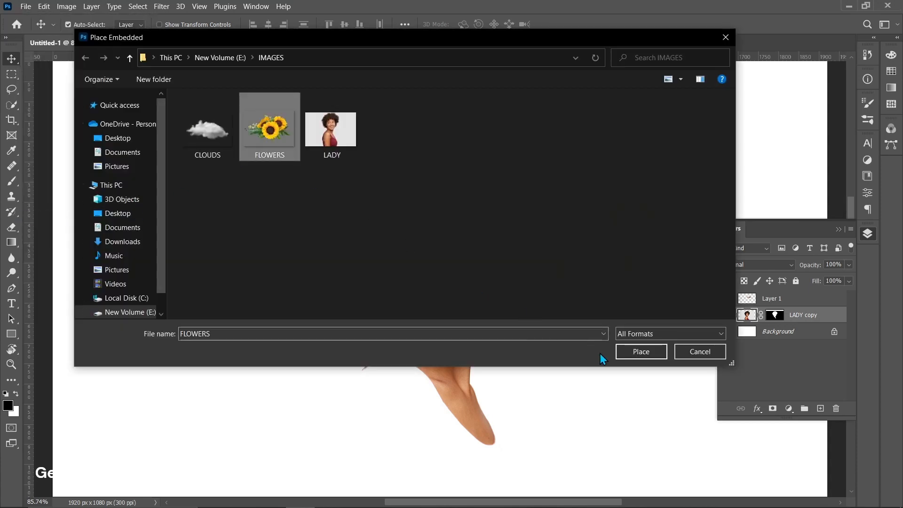
left_click(633, 354)
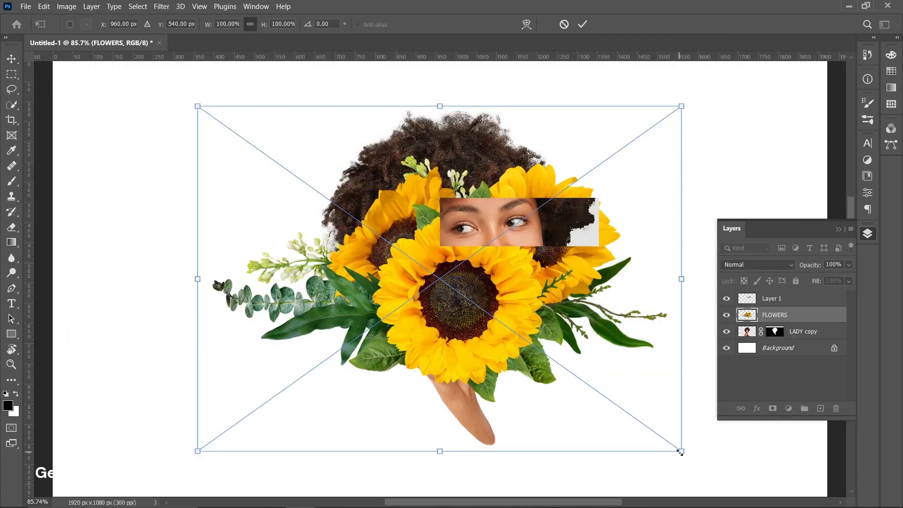
left_click_drag(680, 452, 580, 379)
left_click_drag(435, 299, 447, 249)
key("Return")
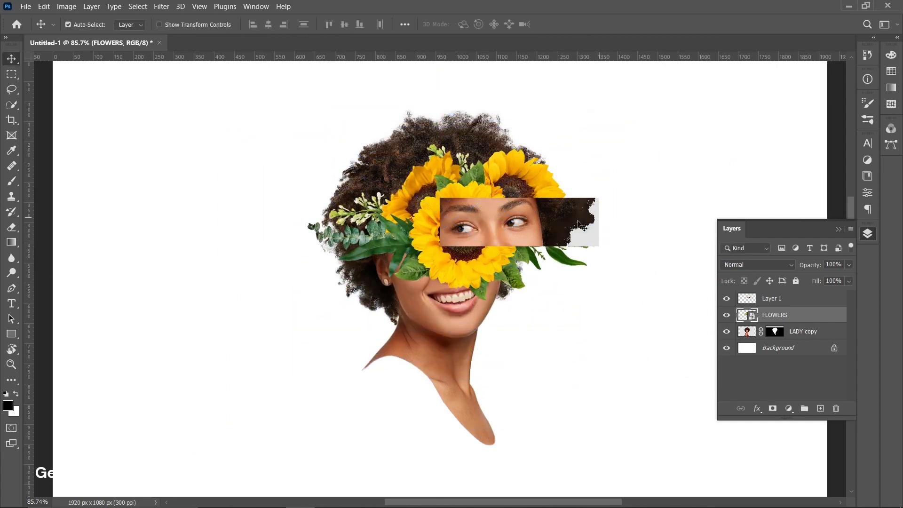
left_click_drag(533, 233, 532, 244)
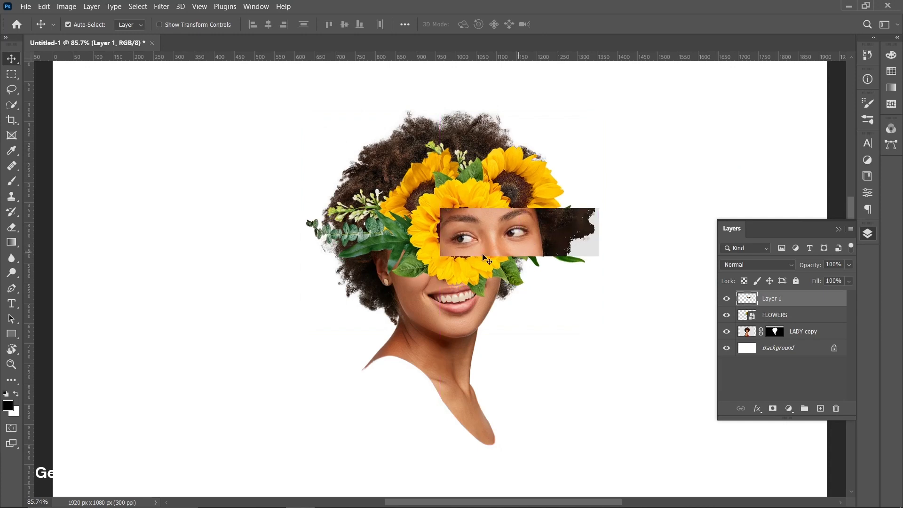
Step: Delete the grey background remnant beside the hair at the far end of the eye strip on Layer 1, then deselect
left_click(11, 104)
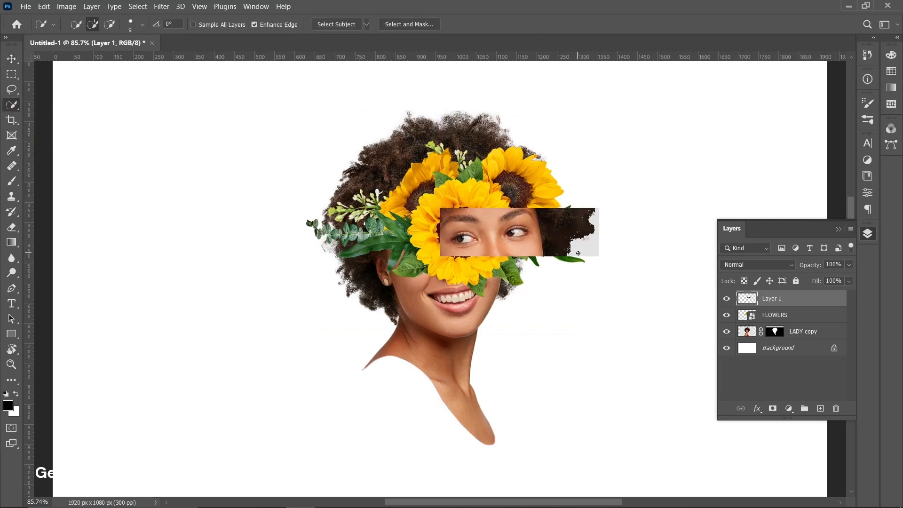
scroll(579, 253, "up", 4)
mouse_move(564, 254)
left_mouse_down()
mouse_move(620, 234)
mouse_move(616, 157)
mouse_move(622, 196)
mouse_move(601, 259)
left_mouse_up()
left_click(12, 74)
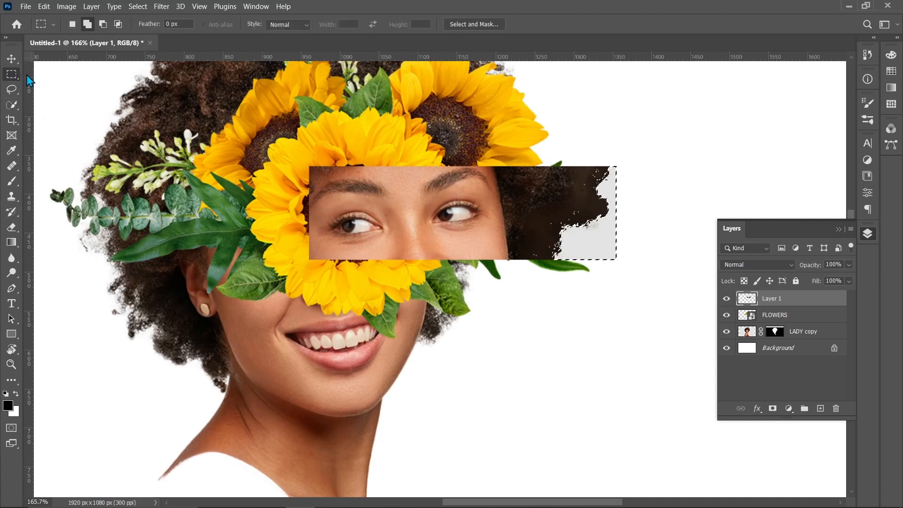
left_click_drag(613, 157, 651, 286)
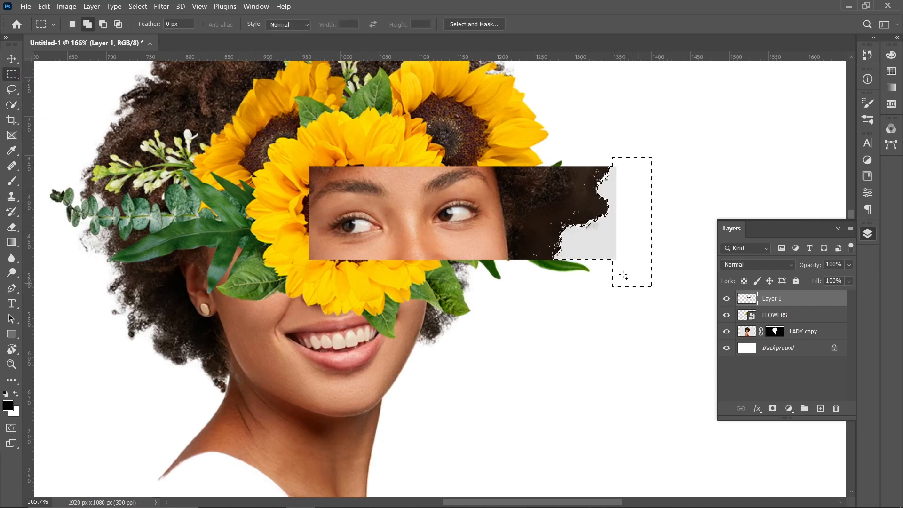
left_click_drag(554, 256, 652, 288)
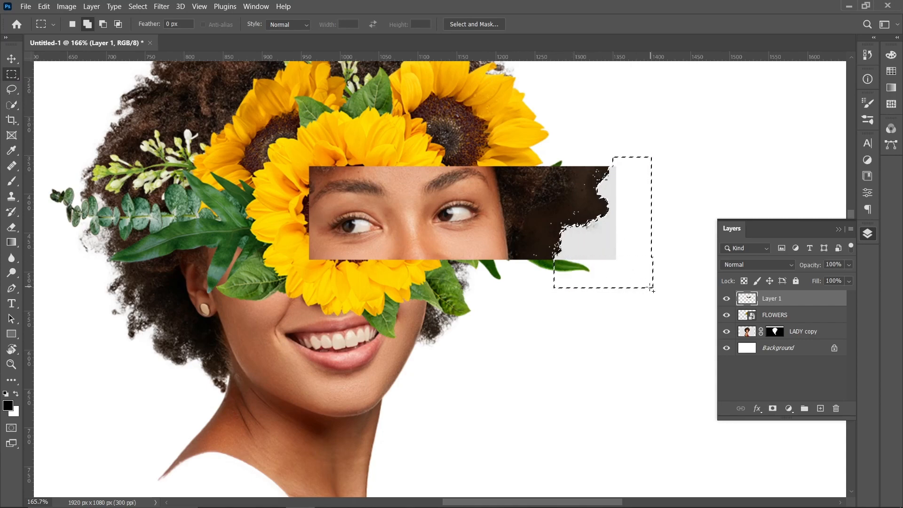
key("Delete")
key("ctrl+d")
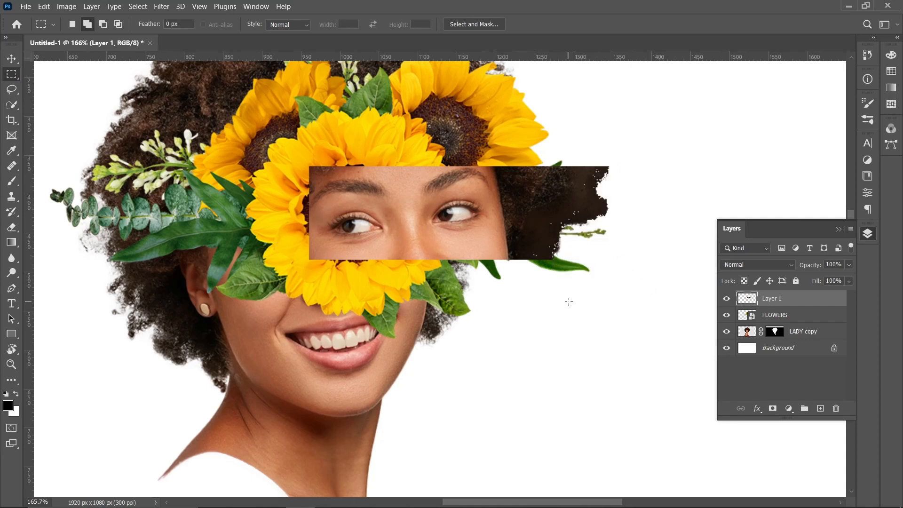
Step: Add a drop shadow to Layer 1 with 33% opacity, 45° angle, 14 px distance, 16% spread and 16 px size
double_click(802, 300)
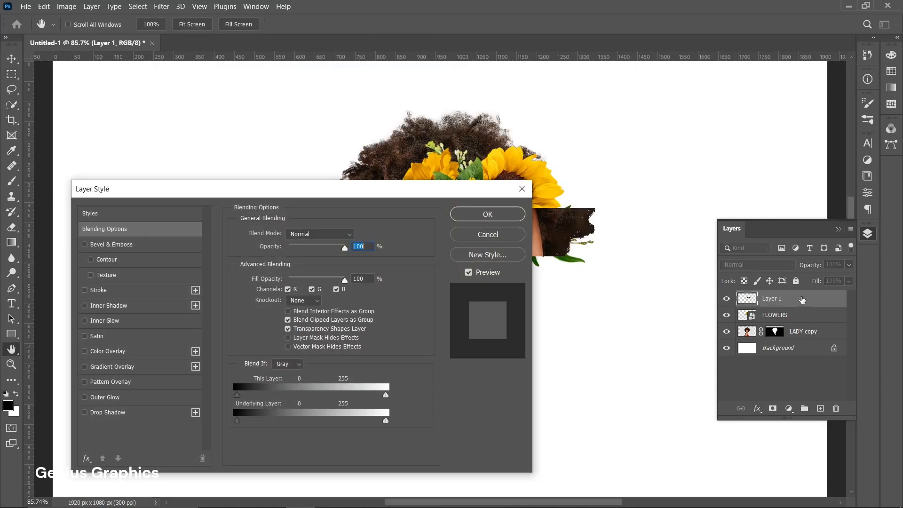
left_click(104, 413)
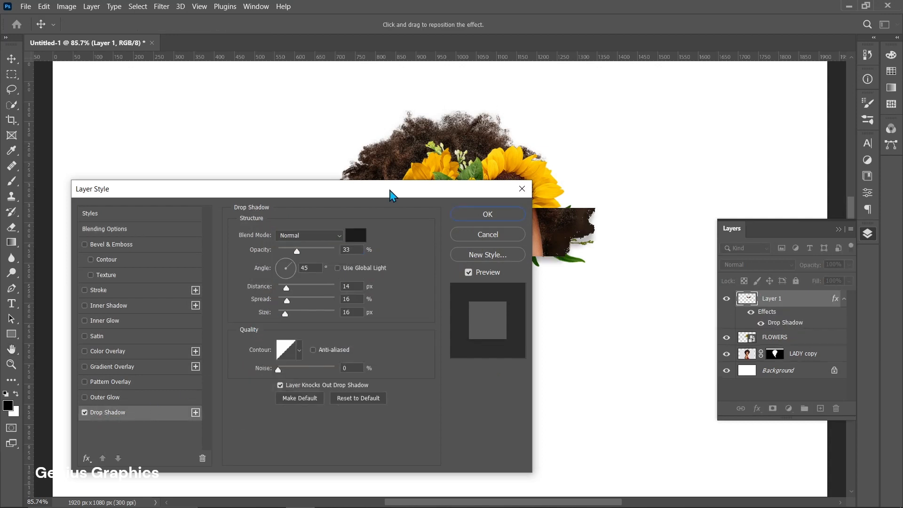
left_click_drag(392, 195, 412, 179)
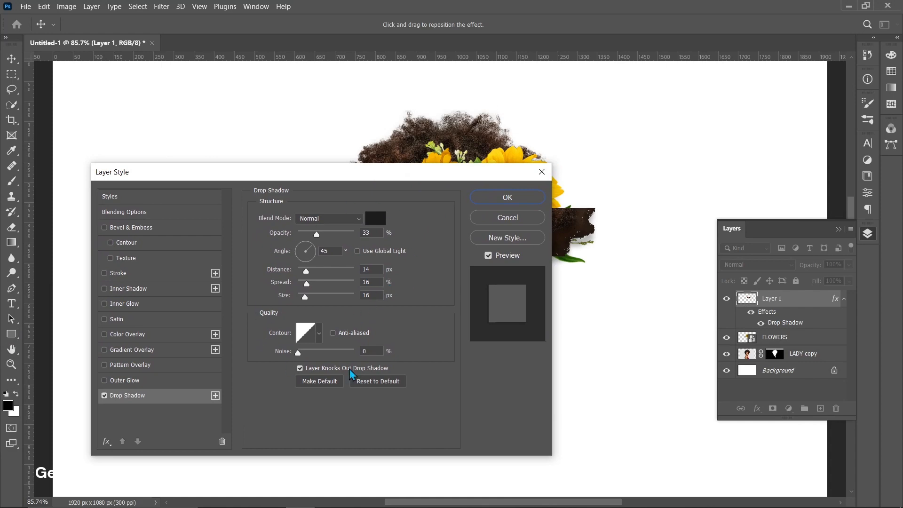
left_click(490, 203)
Step: Add a drop shadow to the FLOWERS layer with 33% opacity, 45° angle, 14 px distance, 16% spread and 16 px size
double_click(826, 338)
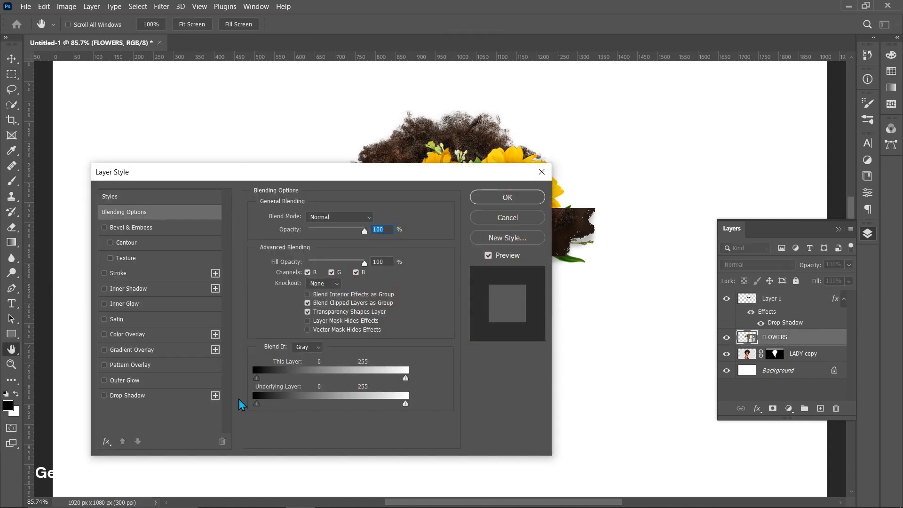
left_click(141, 399)
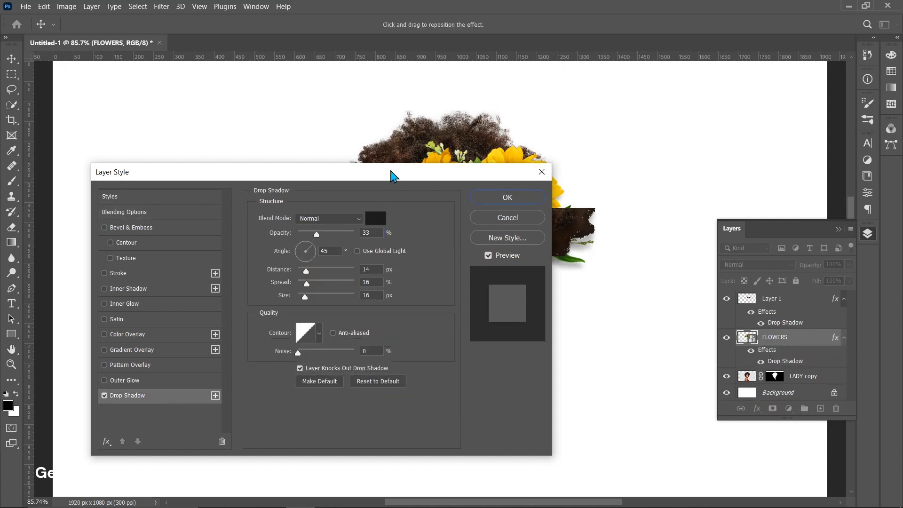
mouse_move(394, 176)
left_mouse_down()
mouse_move(281, 341)
mouse_move(392, 189)
left_mouse_up()
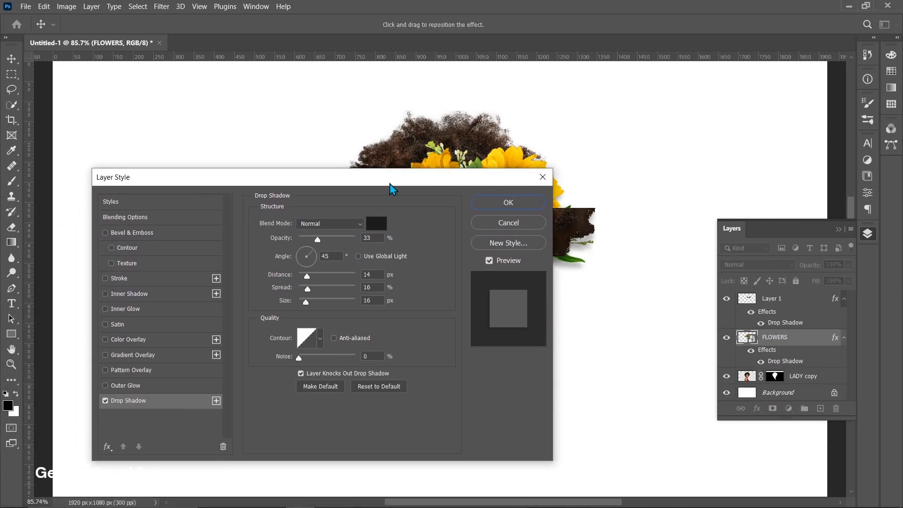
left_click(508, 203)
Step: Select a large circle around the head on a new layer above Background and start a linear gradient fill in it
left_click(778, 396)
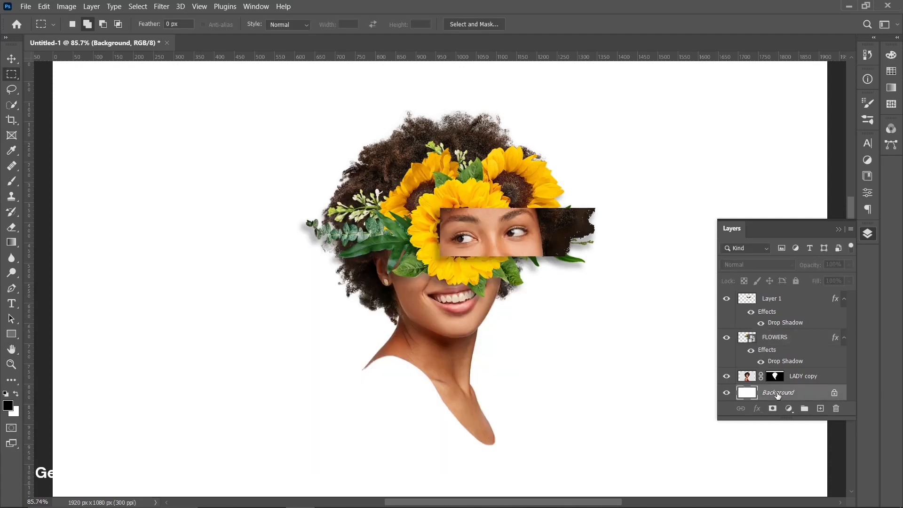
left_click(819, 408)
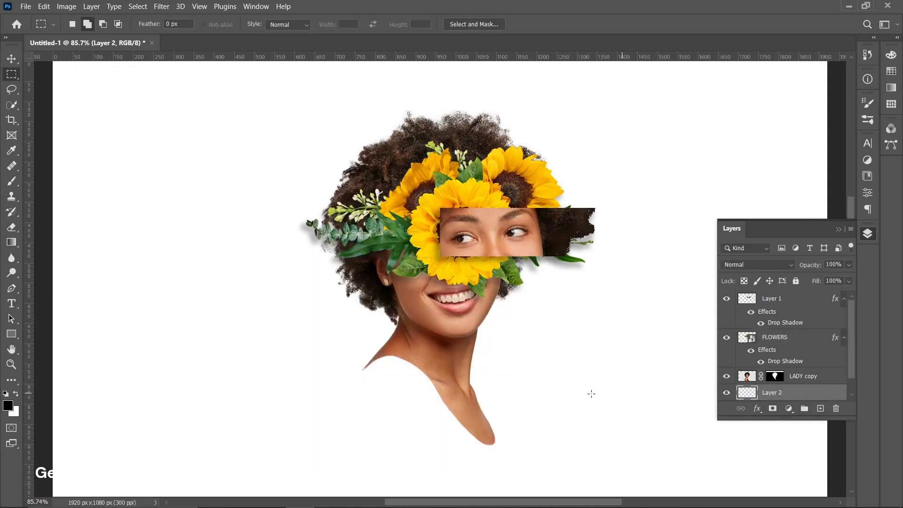
right_click(12, 73)
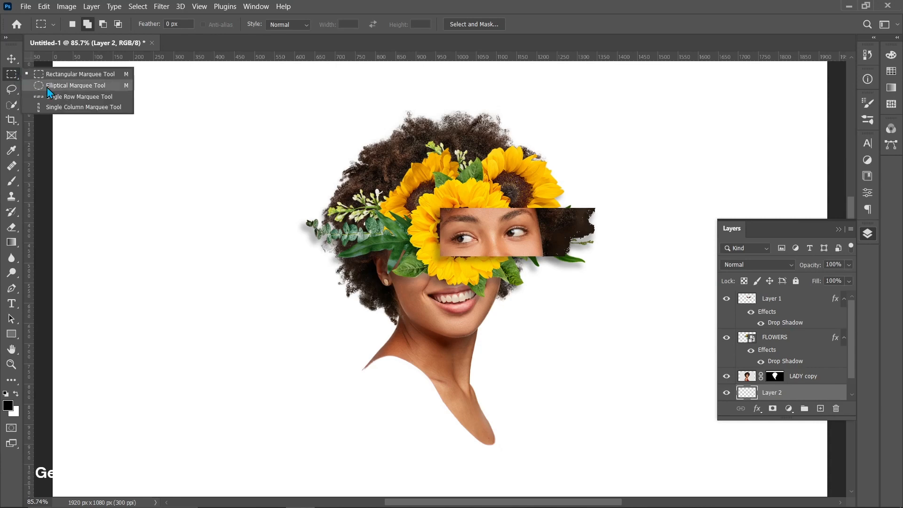
left_click(57, 84)
left_click_drag(285, 110, 610, 435)
left_click(788, 408)
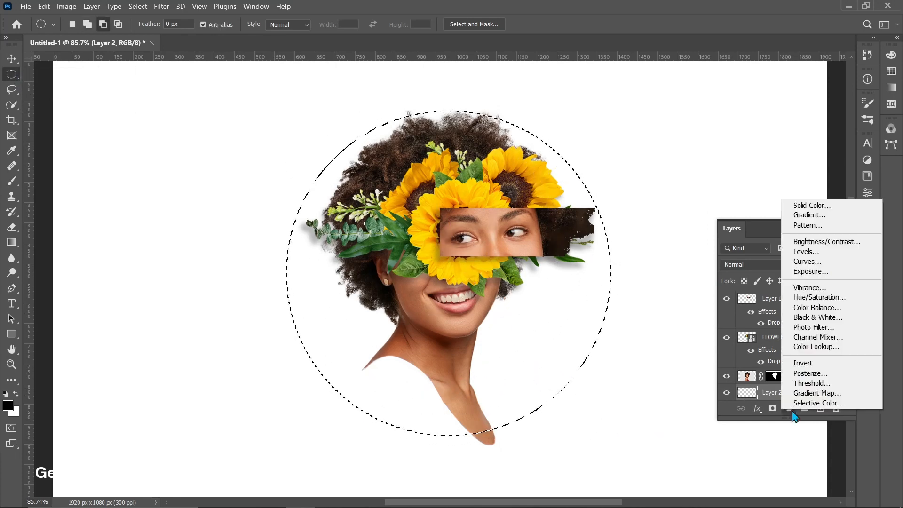
left_click(808, 214)
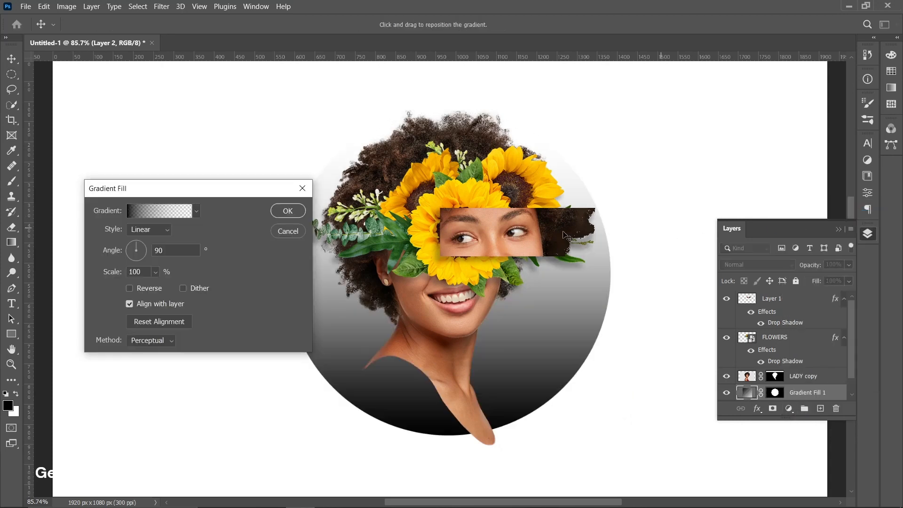
Step: Base the circle's gradient on the Foreground to Background preset and set its first color stop to light yellow
left_click(151, 214)
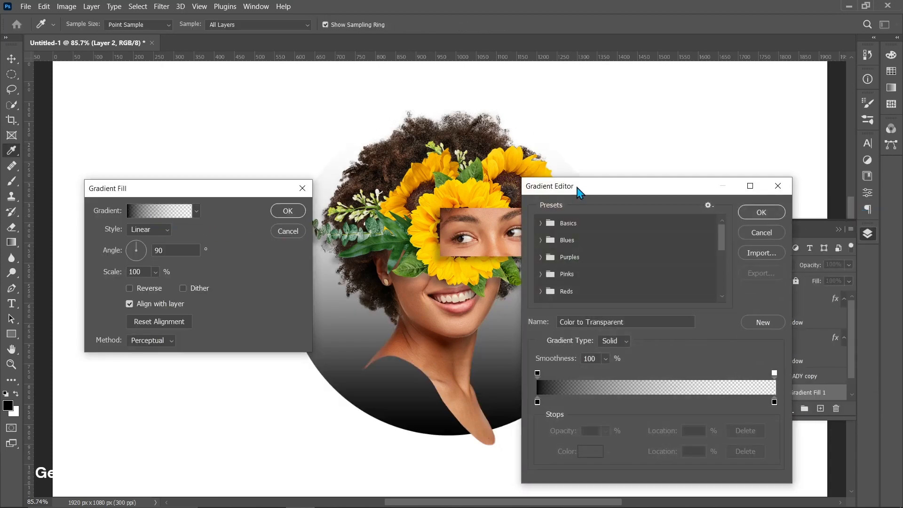
left_click_drag(578, 187, 573, 188)
left_click(536, 224)
left_click(548, 242)
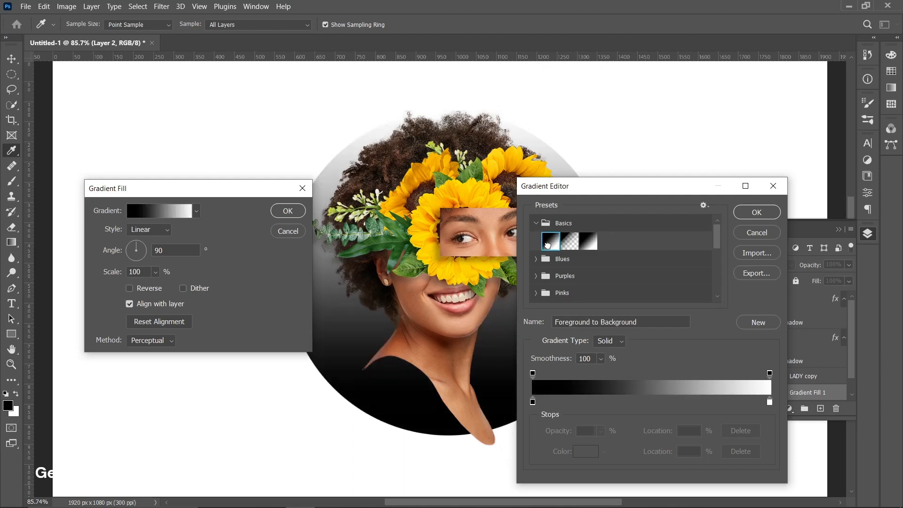
left_click(533, 403)
left_click(585, 451)
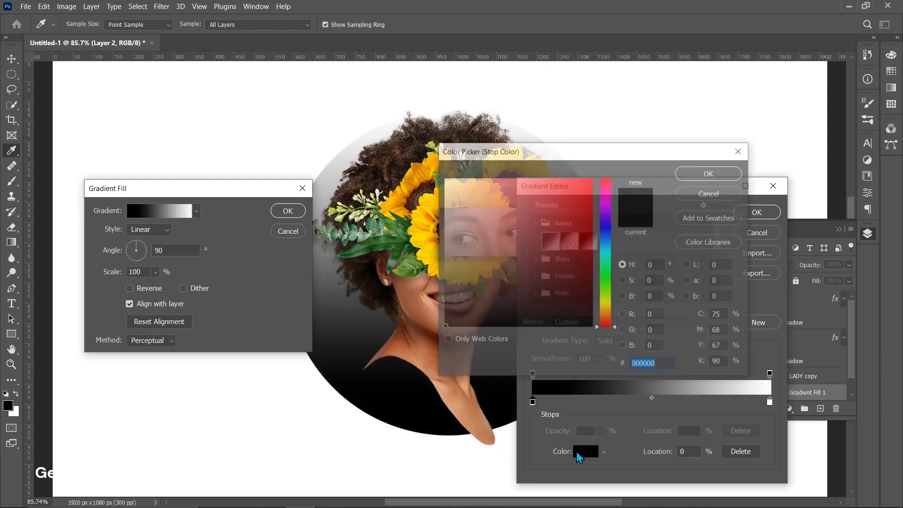
left_click(605, 305)
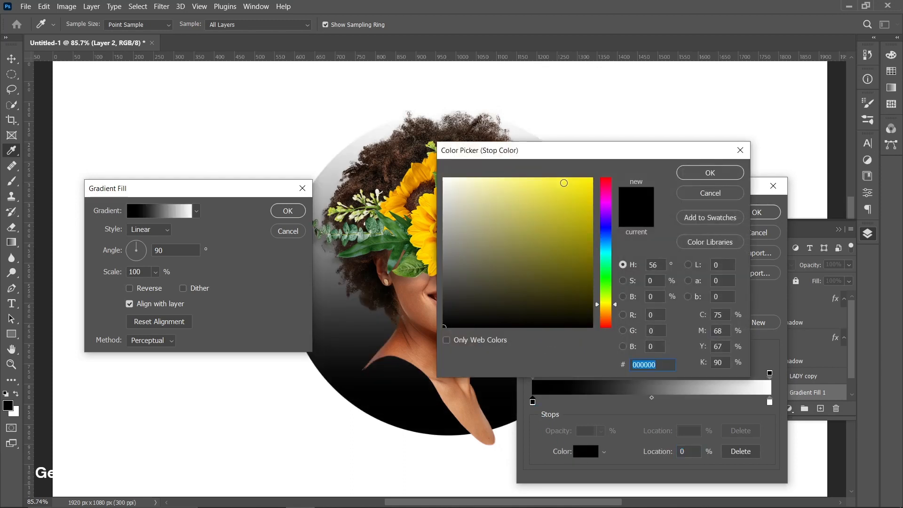
left_click(535, 181)
left_click(709, 173)
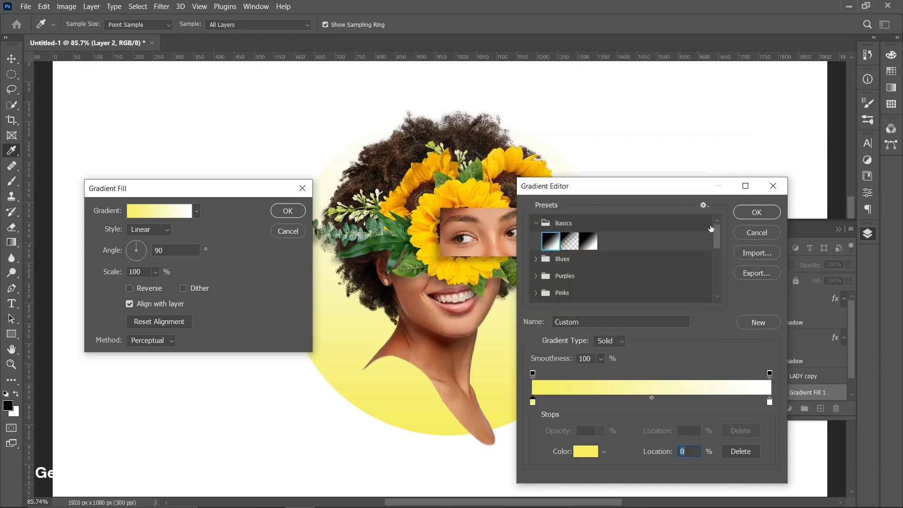
Step: Set the circle gradient's end color stop to orange f8731a, apply the fill and move the circle slightly up
left_click(770, 402)
left_click(585, 451)
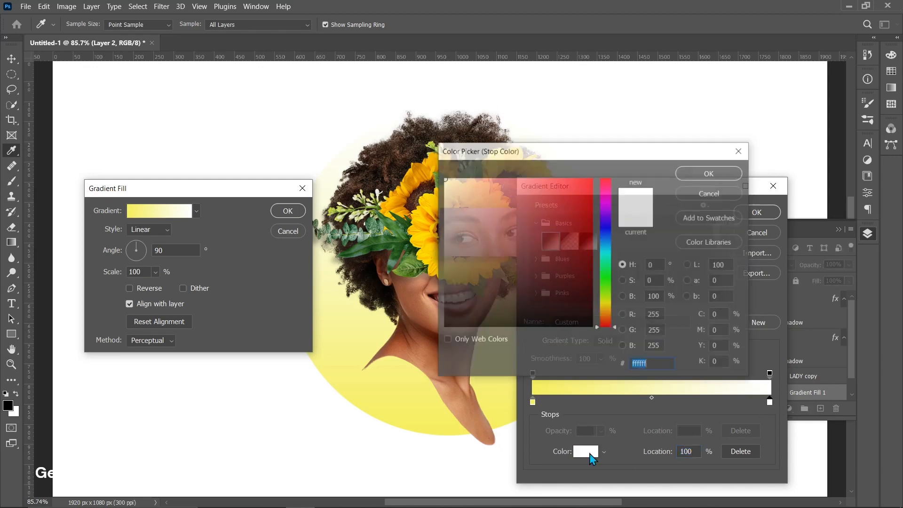
left_click(602, 318)
left_click(565, 182)
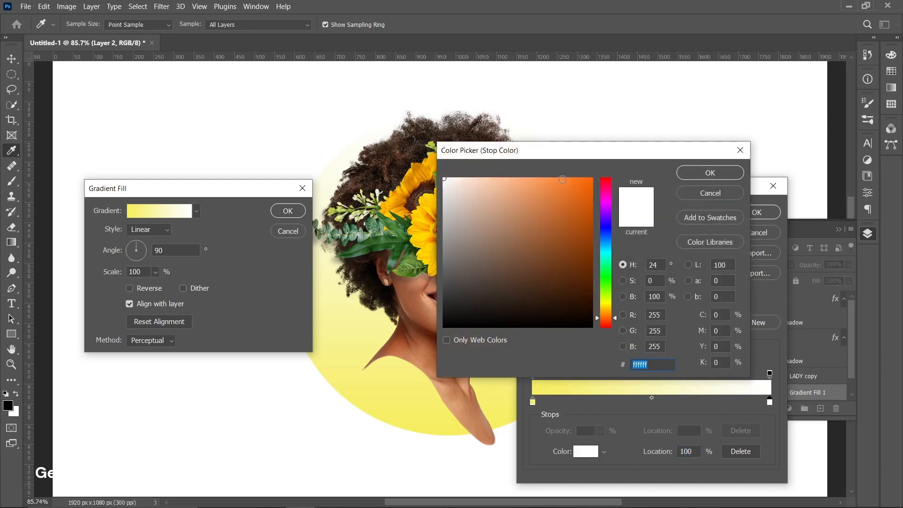
left_click(579, 182)
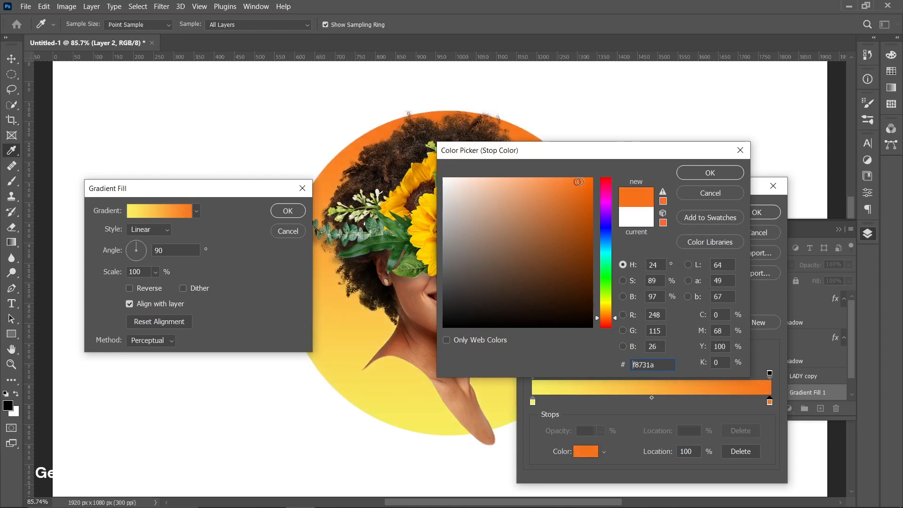
key("ctrl+a")
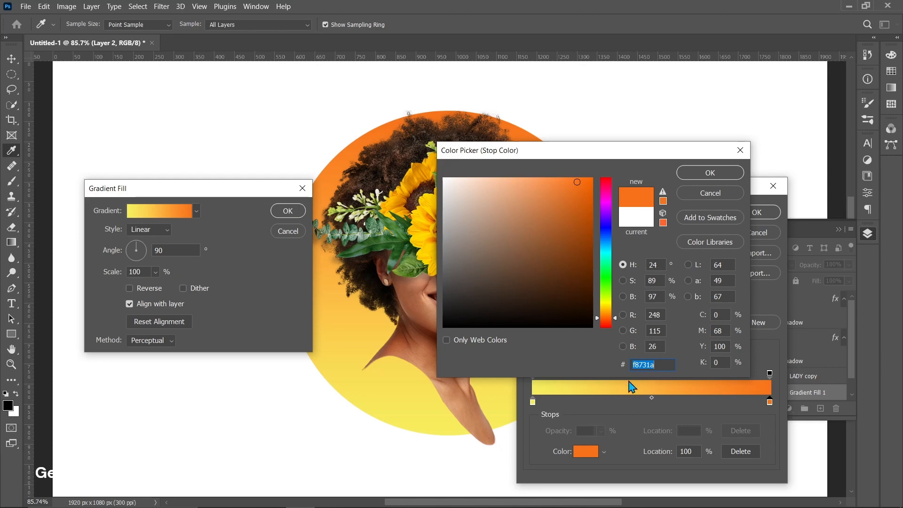
left_click(712, 173)
left_click(653, 402)
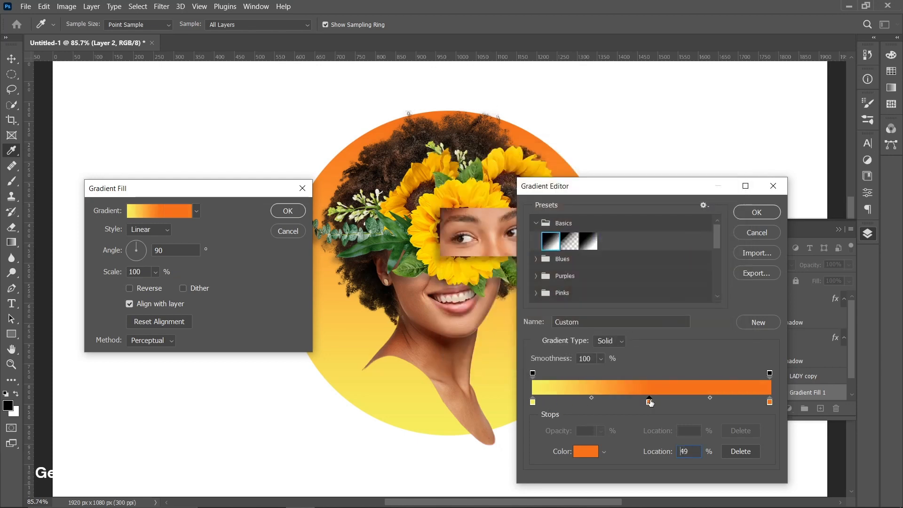
left_click_drag(654, 402, 658, 413)
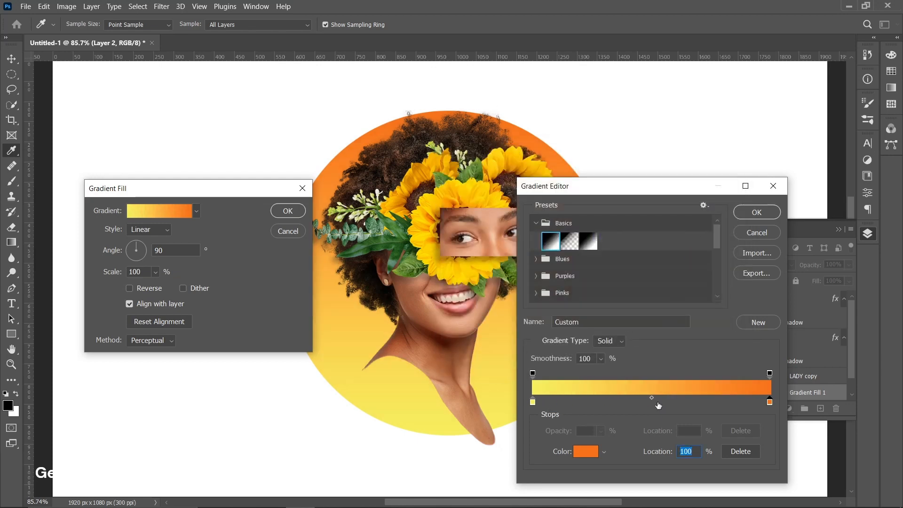
left_click(755, 212)
left_click(288, 213)
Step: Add a linear gradient fill layer directly above Background using the pink-to-purple preset Purple_14 at a 90° angle
scroll(789, 376, "down", 1)
left_click(788, 393)
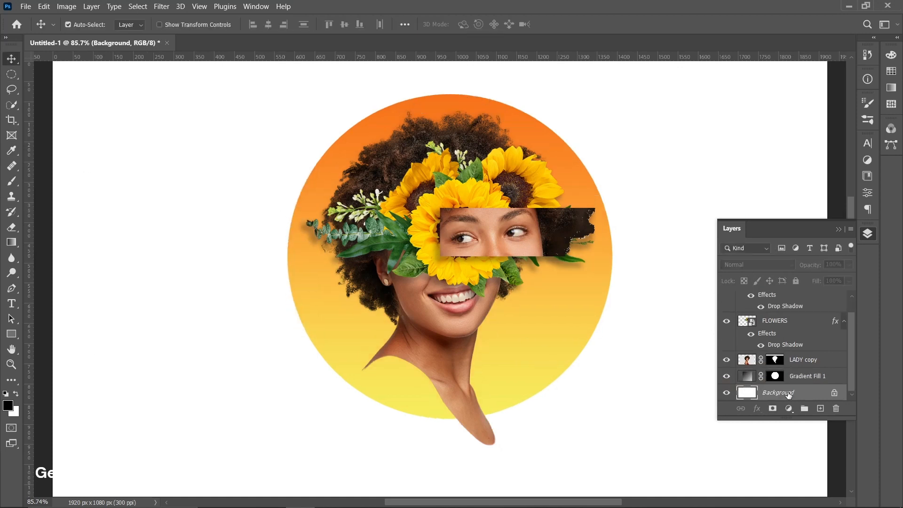
left_click(788, 408)
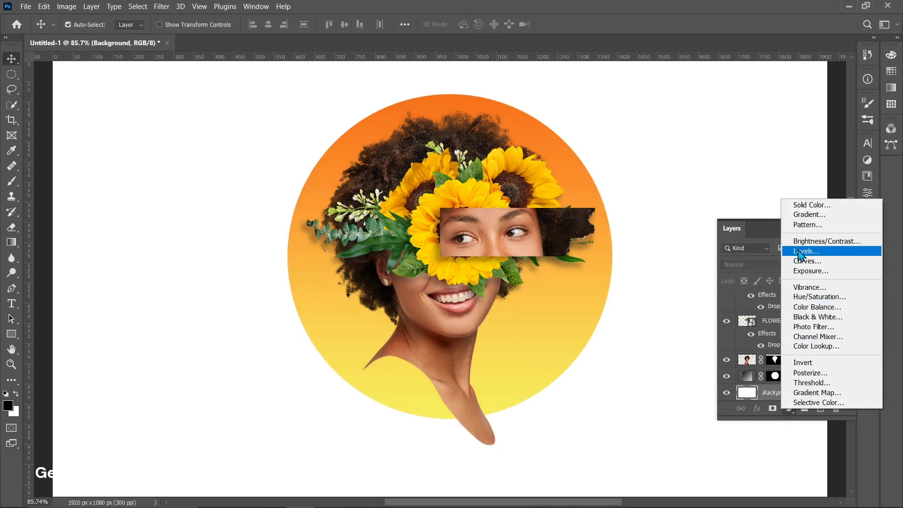
left_click(800, 216)
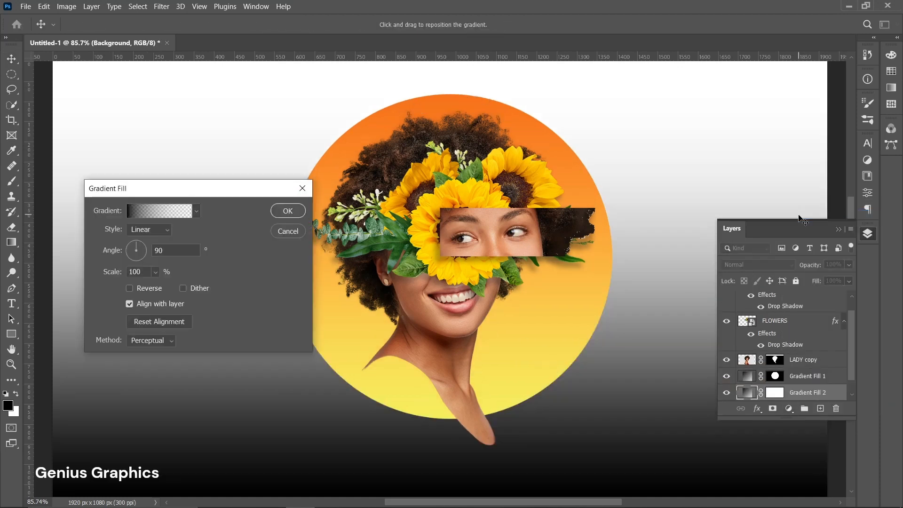
left_click(163, 215)
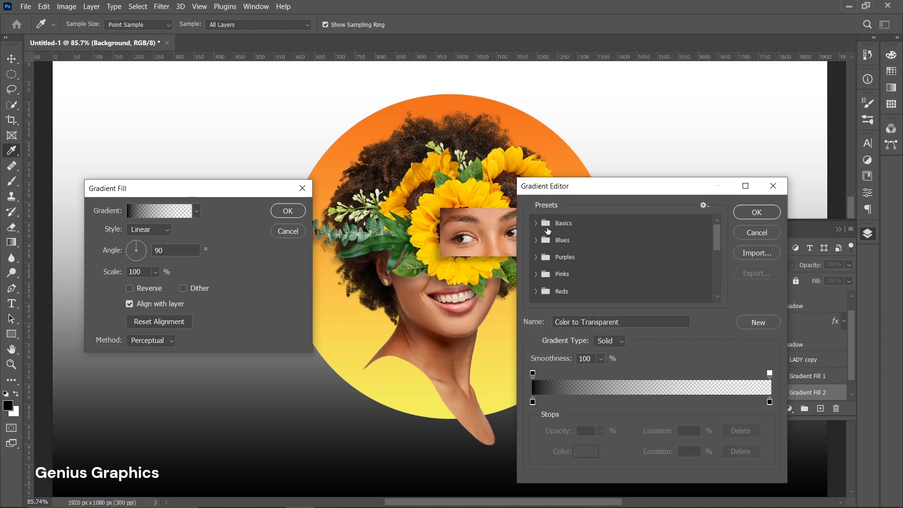
left_click(536, 257)
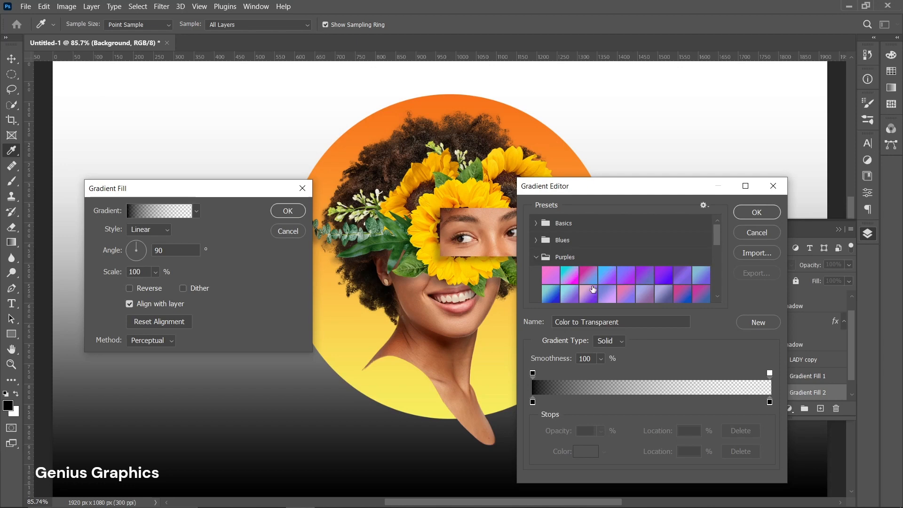
left_click(626, 294)
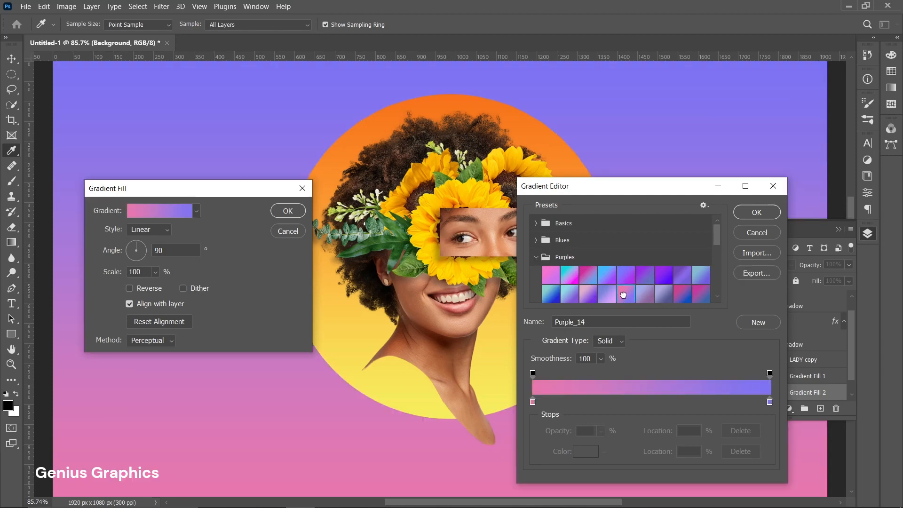
left_click(755, 212)
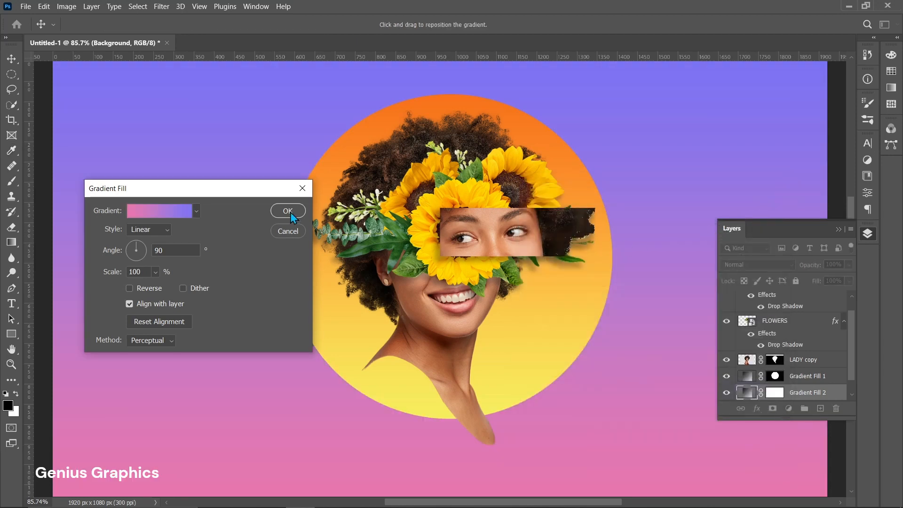
left_click(287, 211)
Step: Add an empty layer directly below Gradient Fill 1 and set up a flattened soft black brush with 53% opacity and 72% flow
left_click(821, 408)
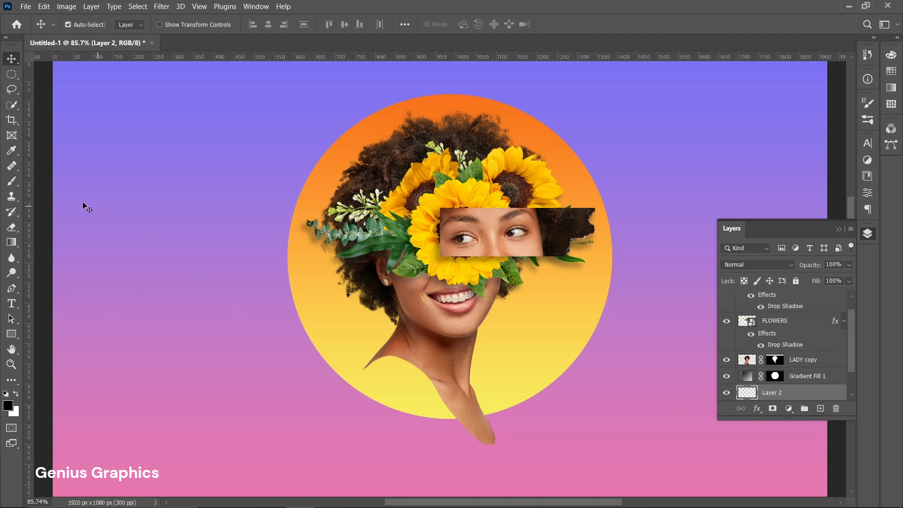
left_click(21, 178)
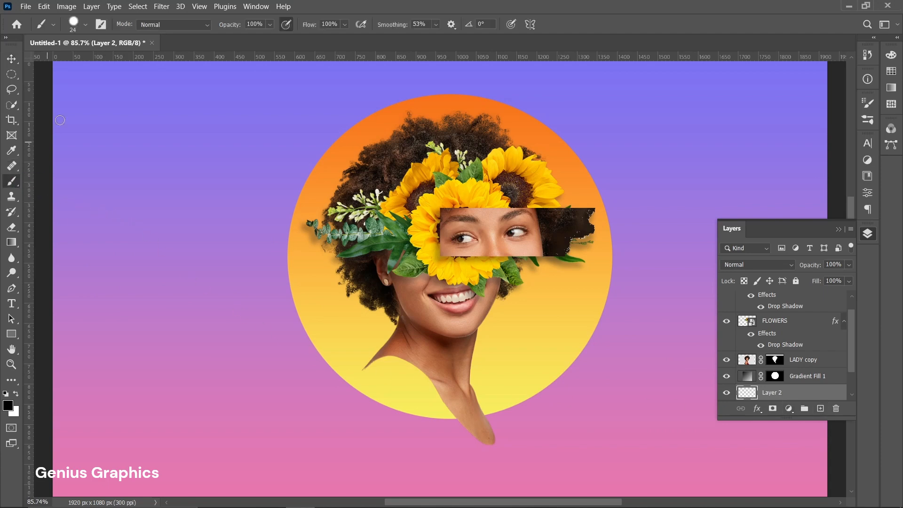
left_click(85, 25)
left_click_drag(37, 83, 36, 68)
left_click(86, 26)
left_click_drag(229, 29, 223, 28)
left_click_drag(312, 29, 304, 28)
left_click_drag(241, 26, 233, 27)
Step: Paint a soft elliptical shadow beneath the neck with the brush at size 509 and lower the shadow layer's opacity to about 77%
left_click_drag(422, 457, 552, 461)
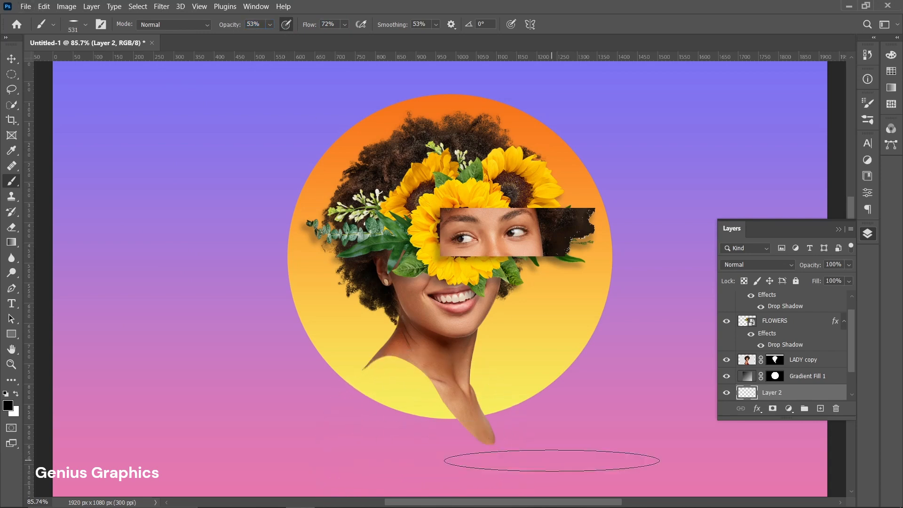
mouse_move(438, 466)
left_mouse_down()
mouse_move(428, 419)
mouse_move(435, 466)
left_mouse_up()
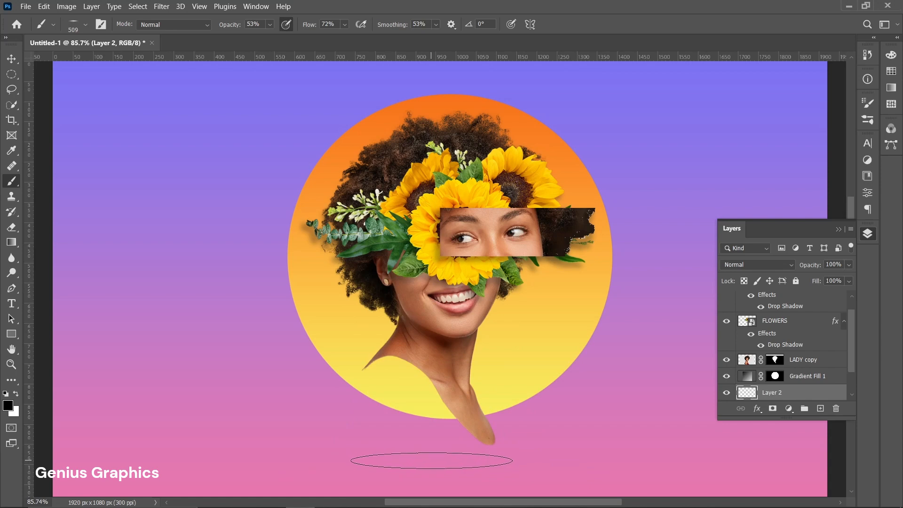
left_click(431, 460)
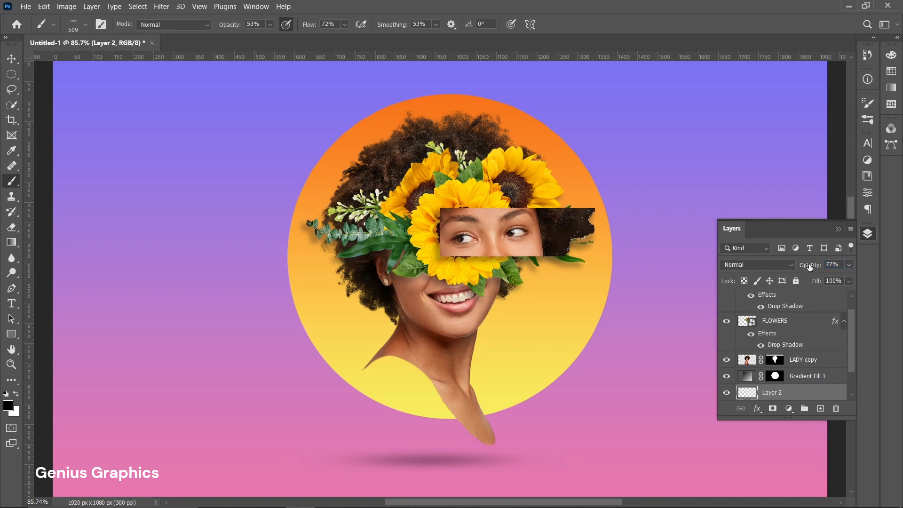
Step: Place the CLOUDS image as an embedded object above Layer 1
key("v")
left_click(395, 285)
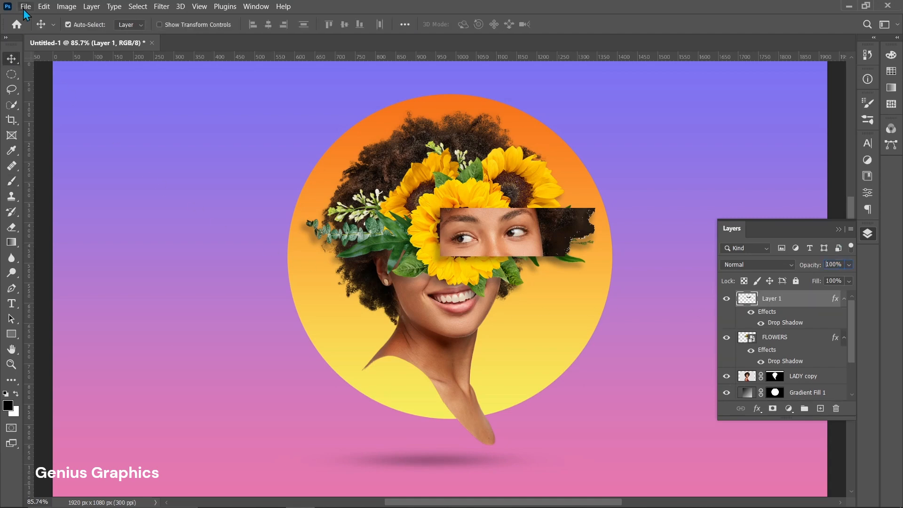
left_click(24, 10)
left_click(51, 217)
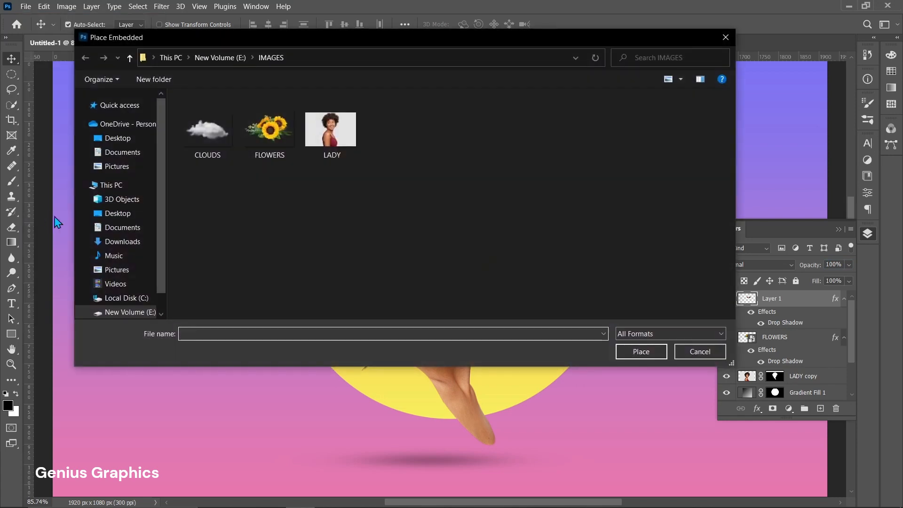
left_click(206, 141)
left_click(641, 352)
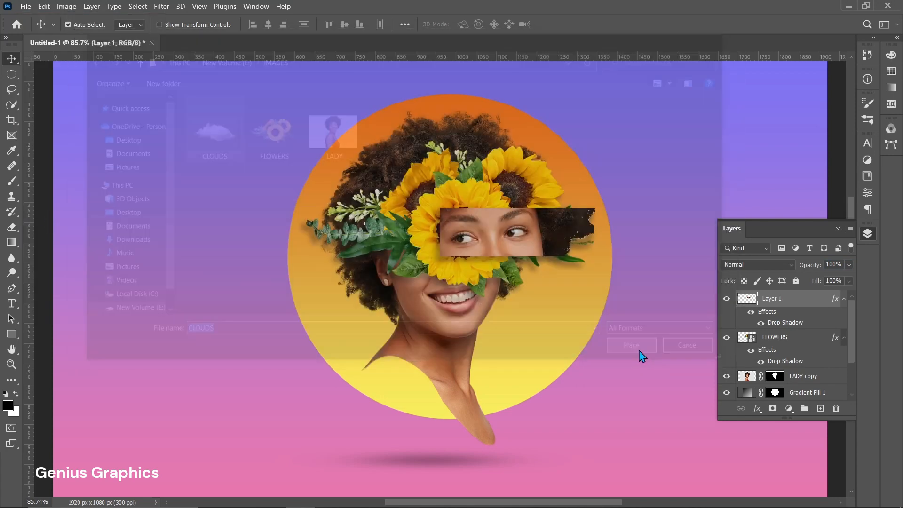
Step: Scale the cloud down to about 10.7%, position it beside the head's left side, flip it horizontally and tilt it slightly
left_click_drag(774, 495, 414, 350)
left_click_drag(285, 209, 234, 214)
right_click(243, 208)
left_click(267, 421)
left_click_drag(428, 314, 411, 337)
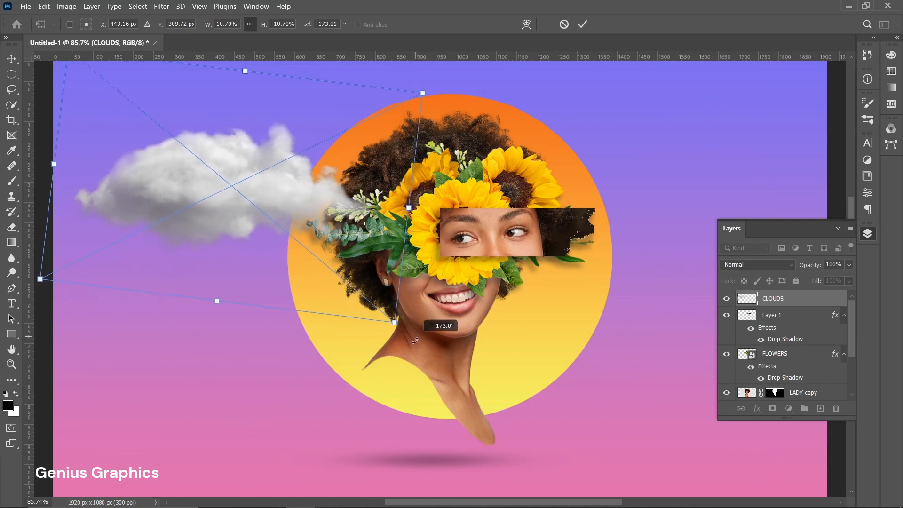
Step: Move the cloud toward the canvas's upper-left corner, reduce it to about 10.58% and apply the transform
left_click_drag(208, 201, 194, 178)
left_click_drag(379, 298, 376, 296)
left_click_drag(209, 187, 210, 189)
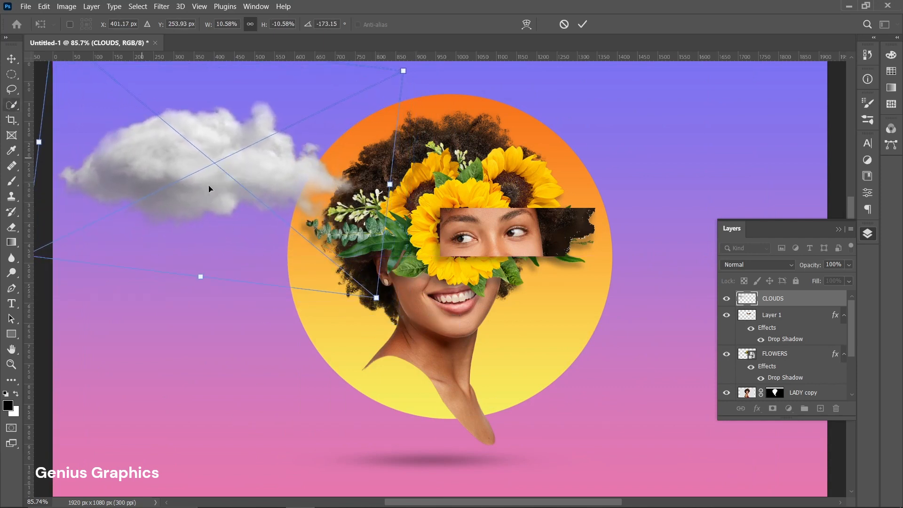
left_click_drag(398, 318, 401, 315)
left_click(11, 59)
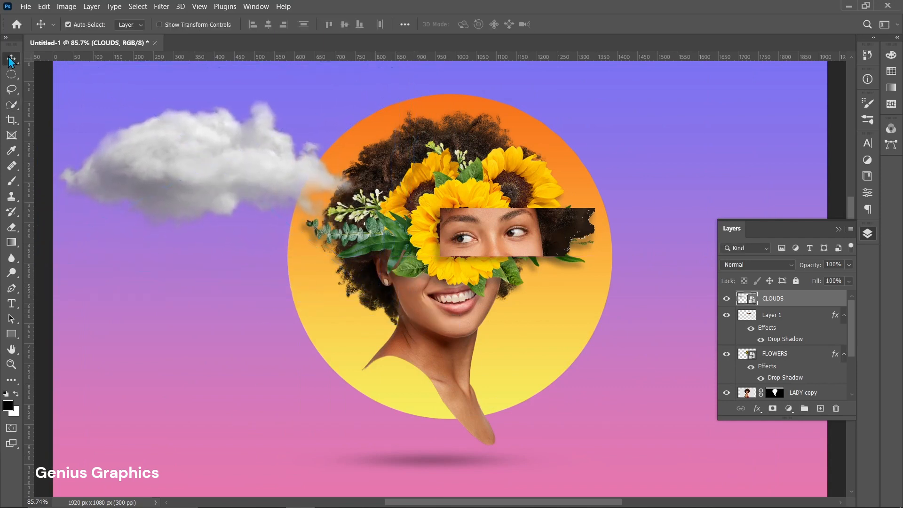
Step: Duplicate the cloud to the lower right of the portrait, flip the copy horizontally and enlarge it to about 12.34%
left_click(838, 230)
left_click_drag(189, 185, 649, 383)
key("ctrl+t")
right_click(657, 392)
left_click(677, 376)
left_click_drag(825, 450, 838, 457)
left_click_drag(448, 262, 393, 238)
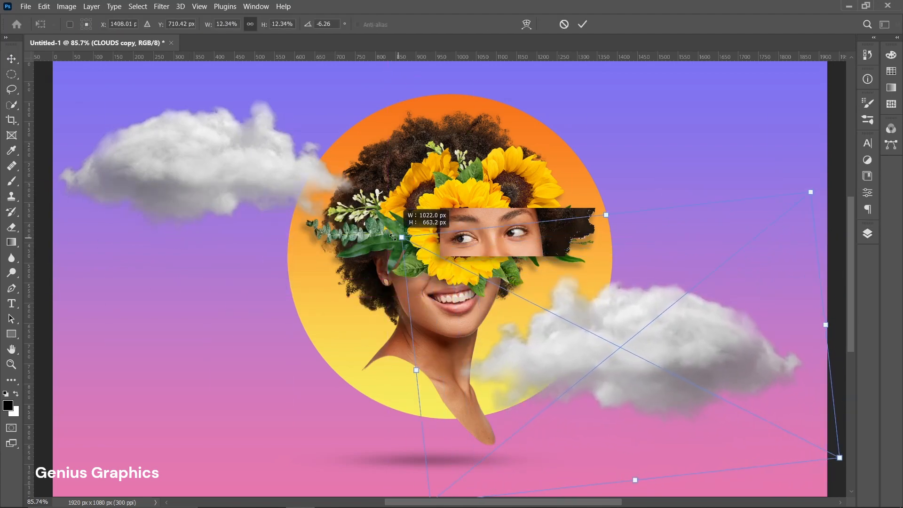
Step: Shift the cloud copy further toward the lower-right corner, reduce it to about 12.27% and apply the transform
left_click_drag(619, 378, 649, 402)
left_click_drag(429, 262, 431, 263)
left_click_drag(615, 377, 614, 377)
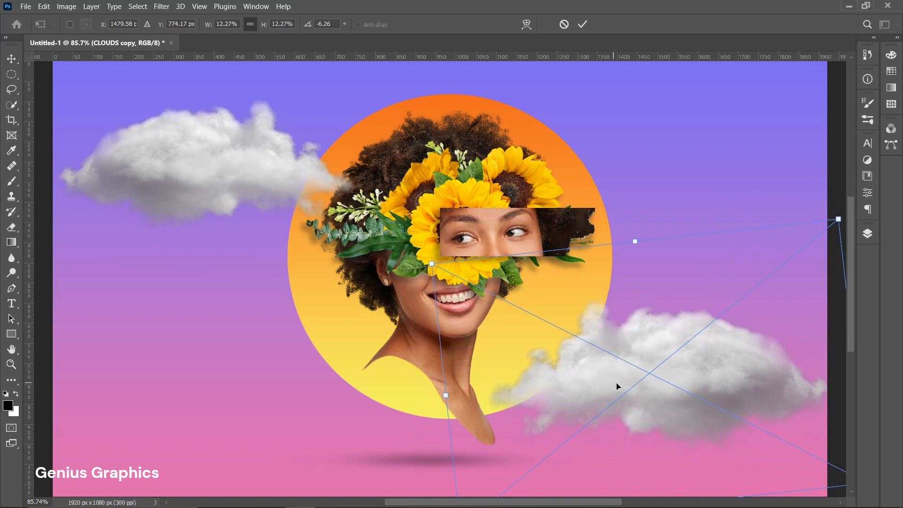
key("Return")
Step: Scale the upper-left cloud down slightly and fine-tune its position
left_click(117, 145)
key("ctrl+t")
left_click_drag(377, 297, 367, 288)
left_click_drag(171, 191, 171, 192)
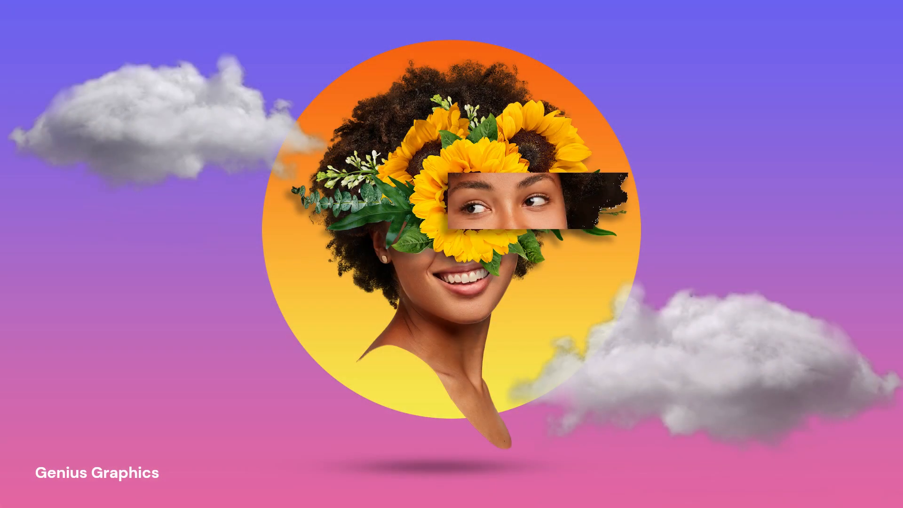